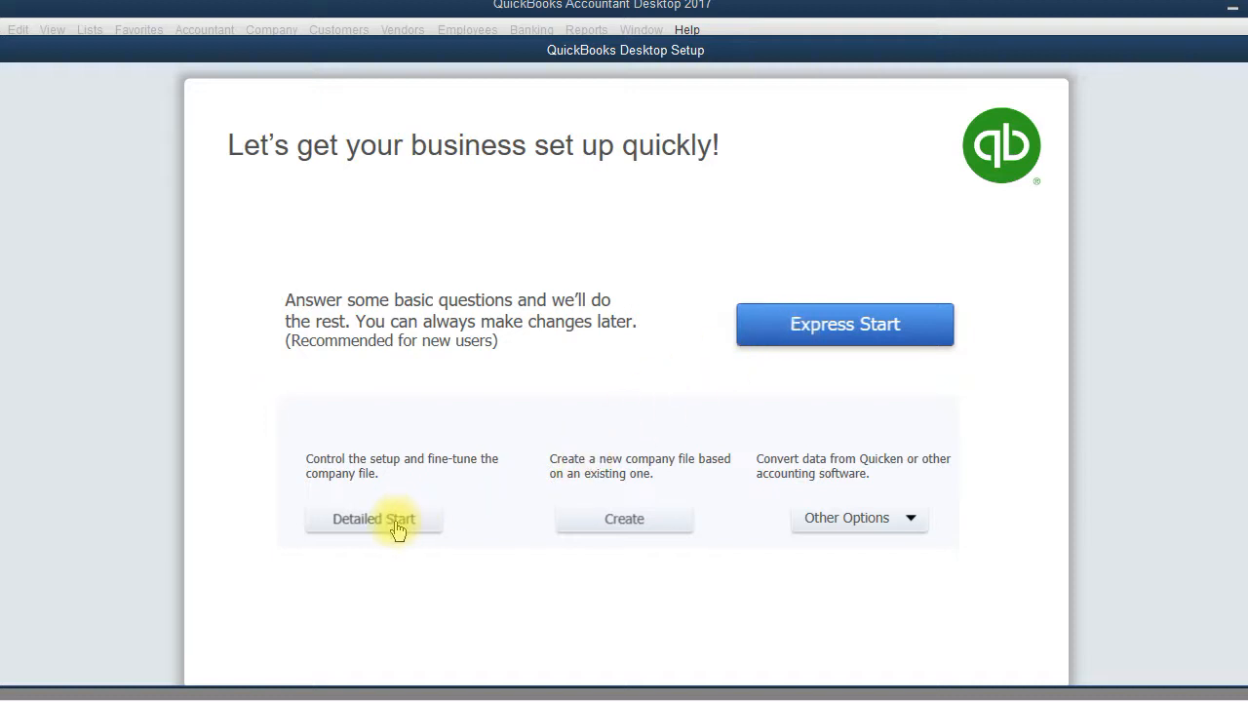
# Step: Choose Detailed Start on the Desktop Setup screen to begin the EasyStep Interview
pyautogui.click(397, 527)
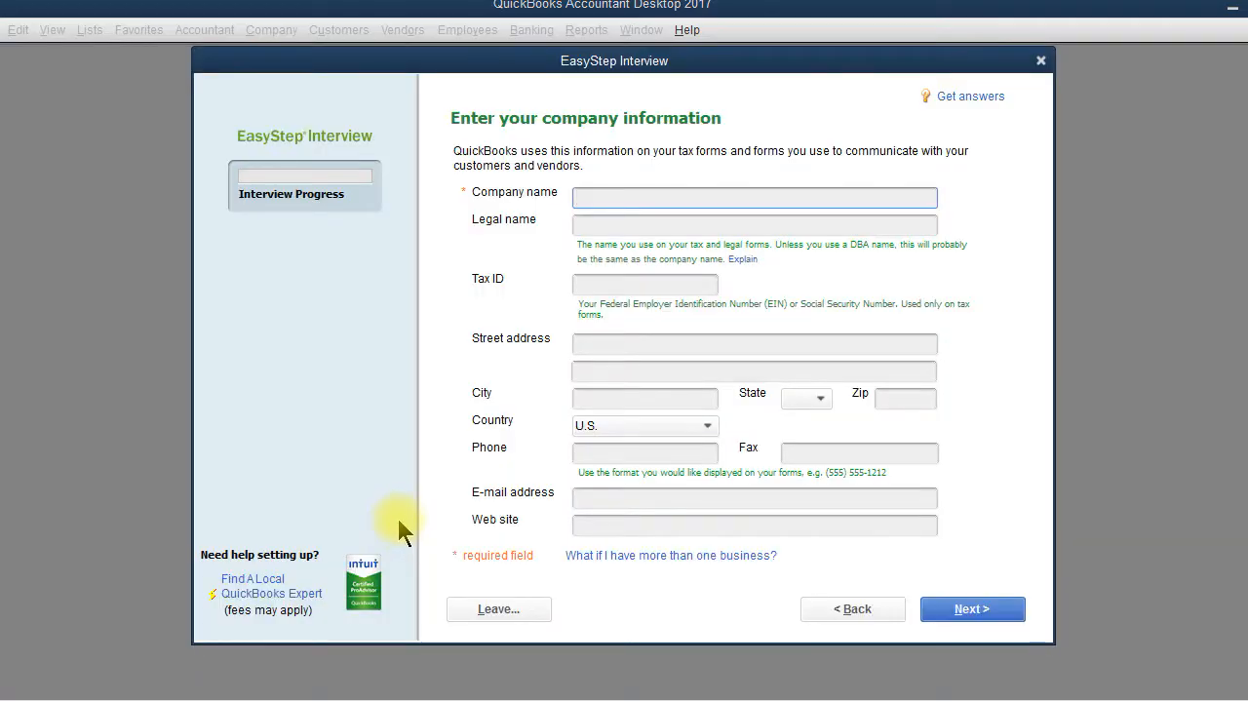
# Step: Enter the company name Louie's Produce Co, keep the legal name matching, and enter the tax ID
pyautogui.write("Louie's Produce Co.")
pyautogui.press('Tab')
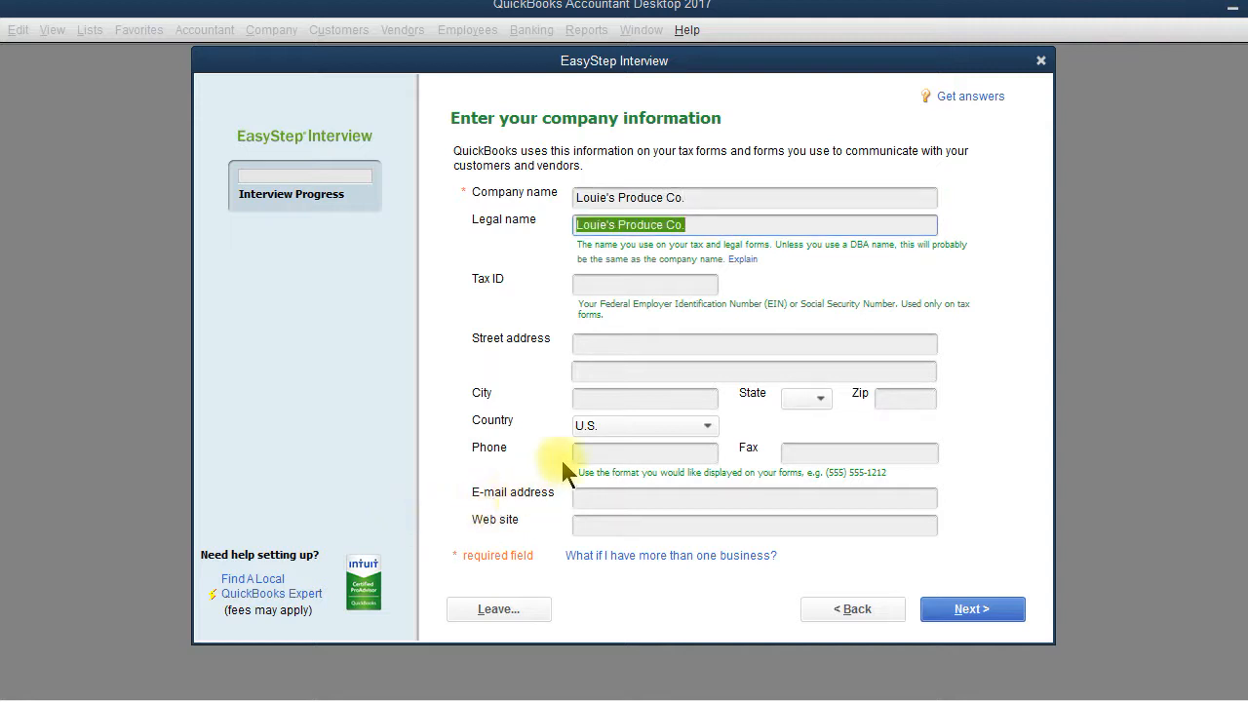
pyautogui.click(696, 224)
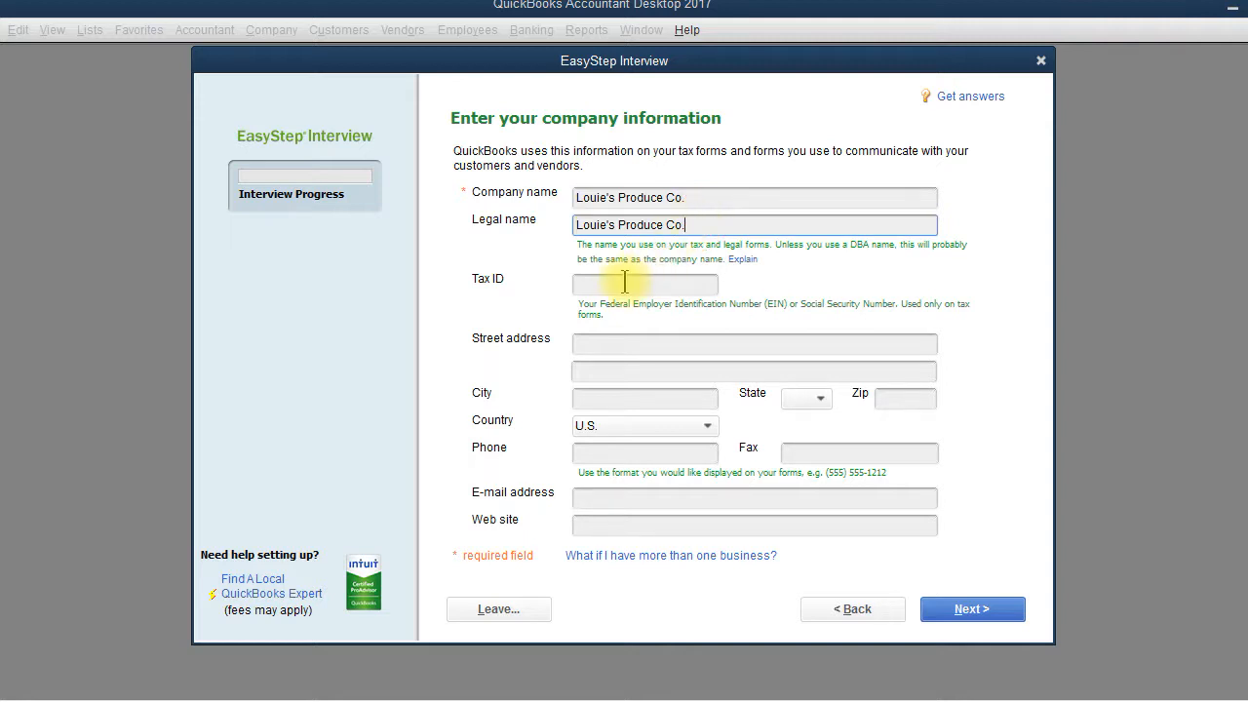
pyautogui.click(620, 283)
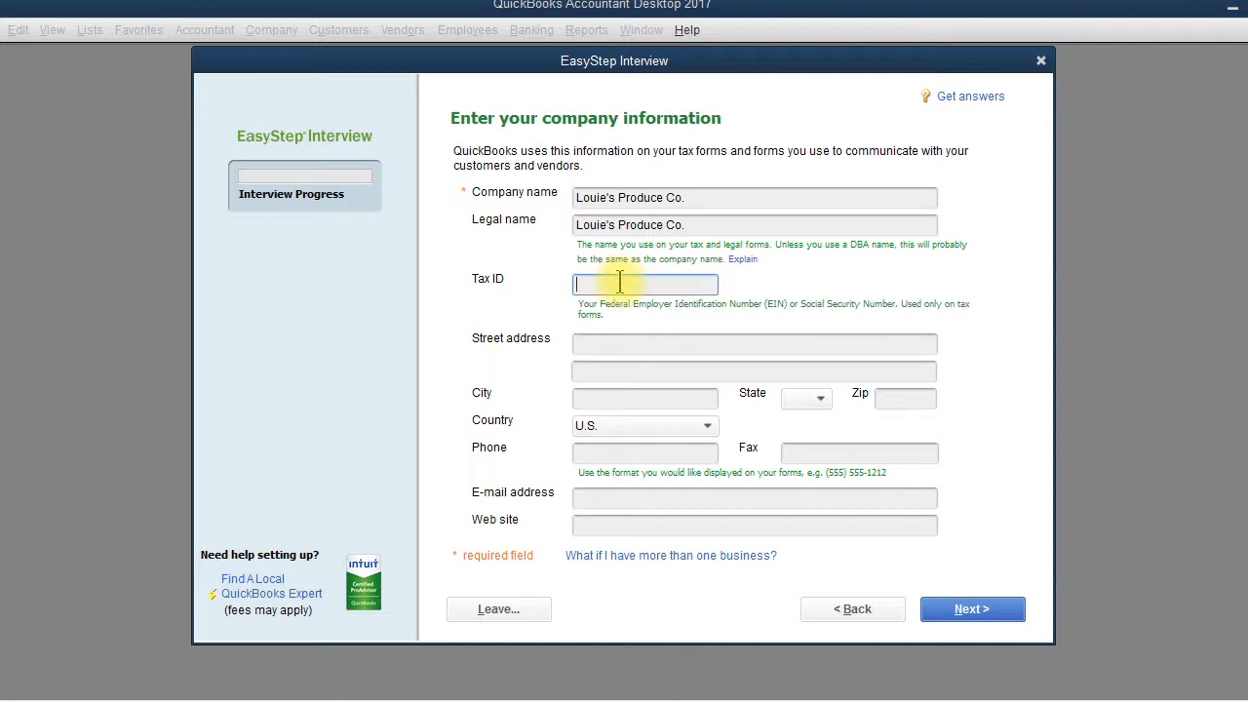
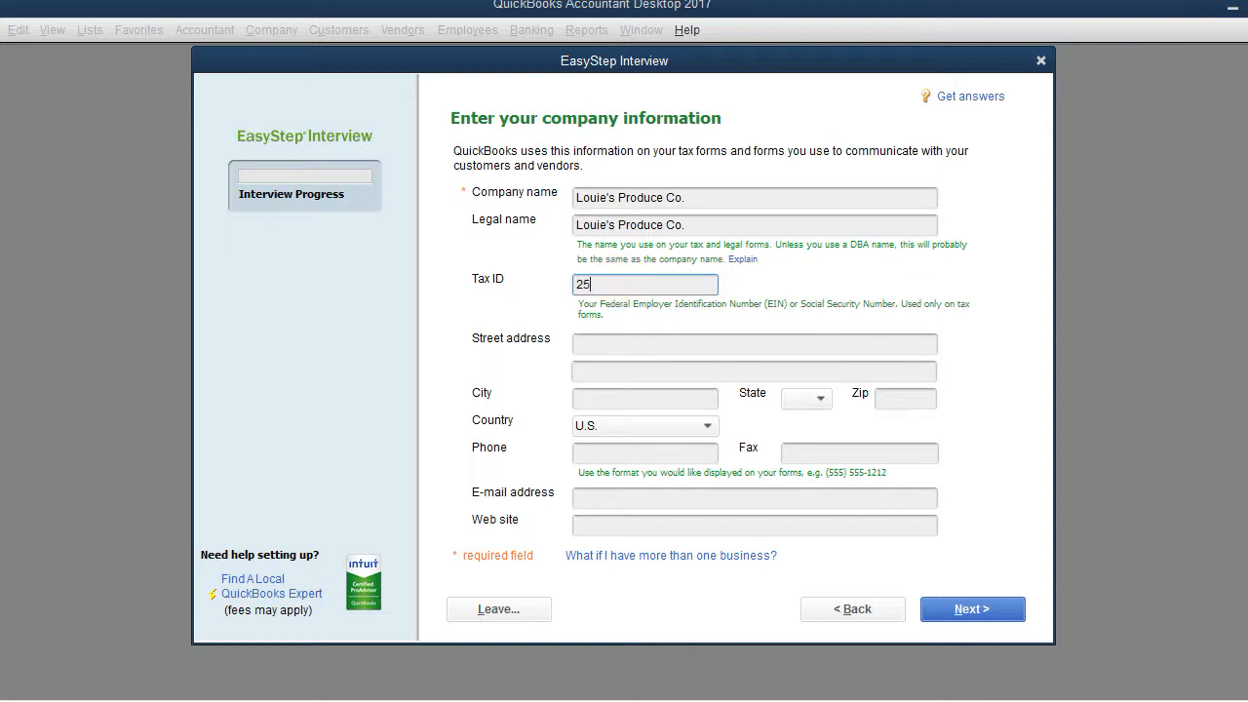
# Step: Fill in the company's street address, city, state and zip code
pyautogui.press('Tab')
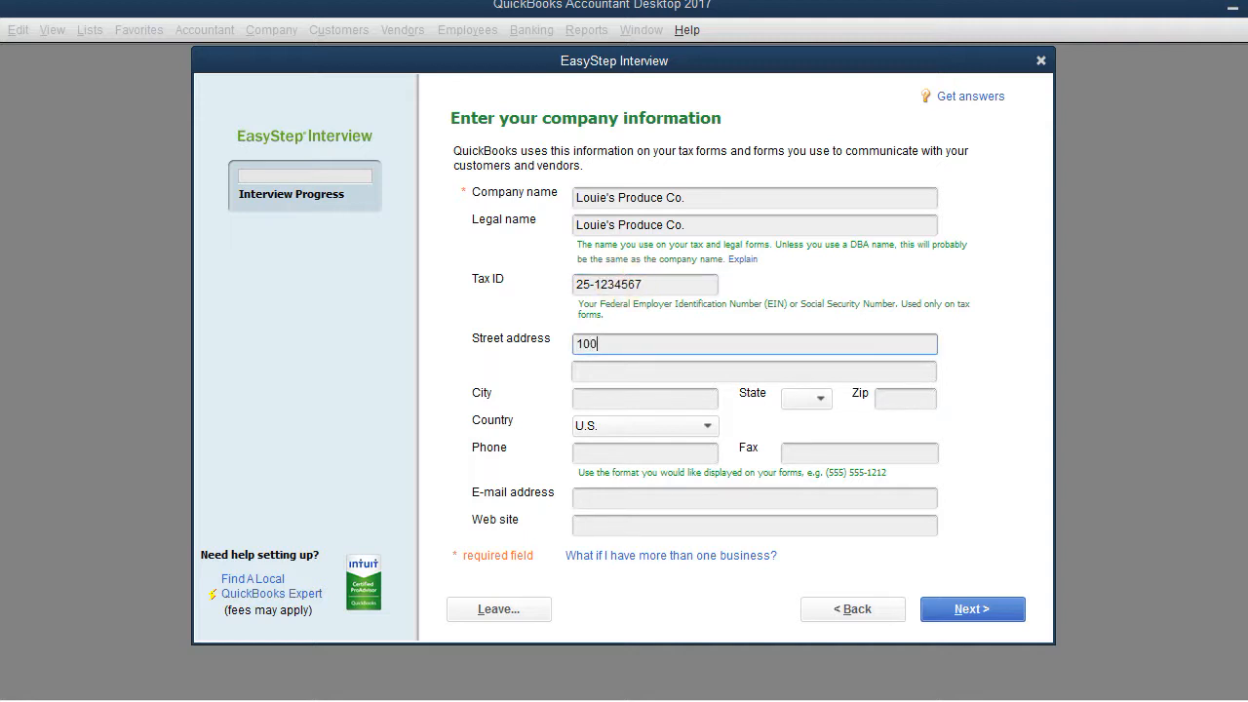
pyautogui.press('Tab')
pyautogui.press('Tab')
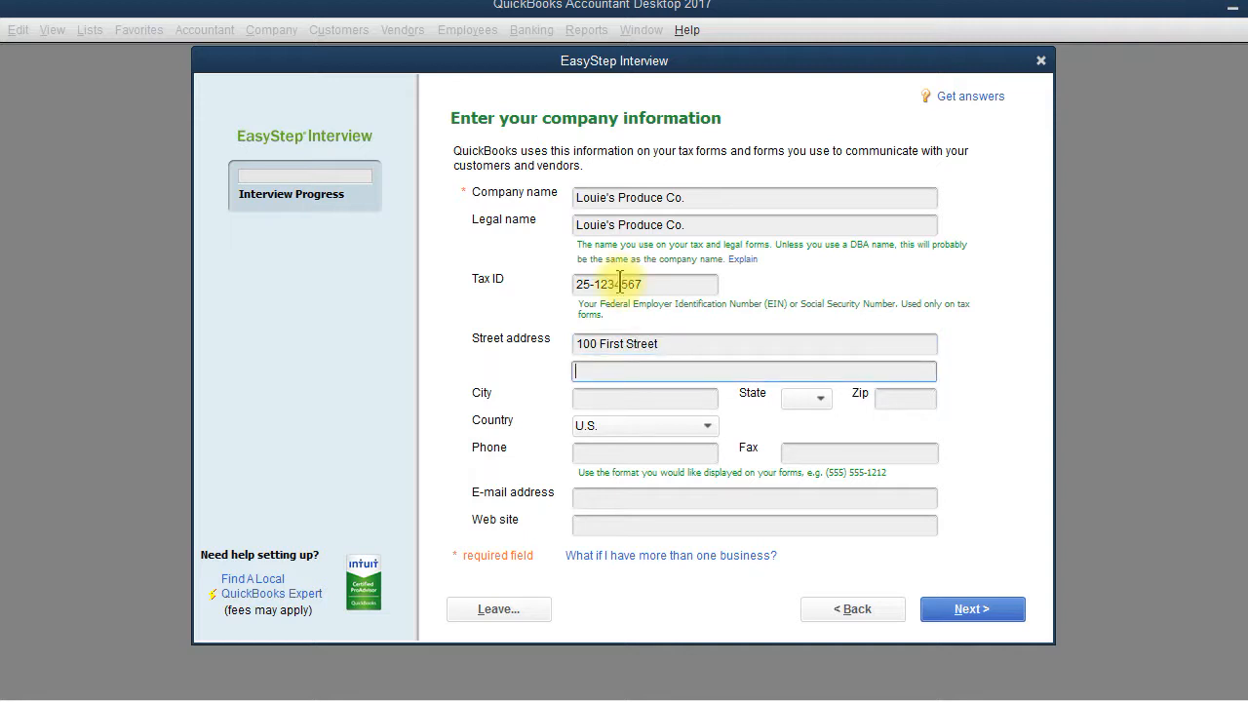
pyautogui.write('Pitts')
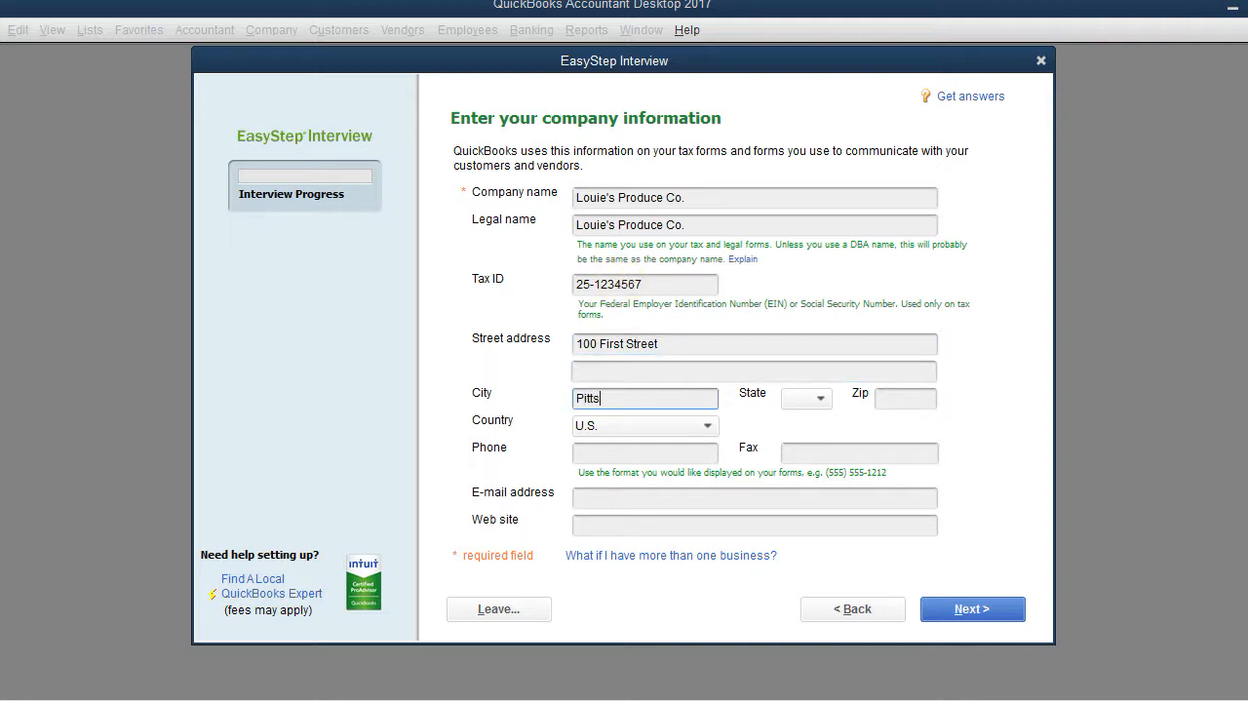
pyautogui.write('burgh')
pyautogui.press('Tab')
pyautogui.write('PA')
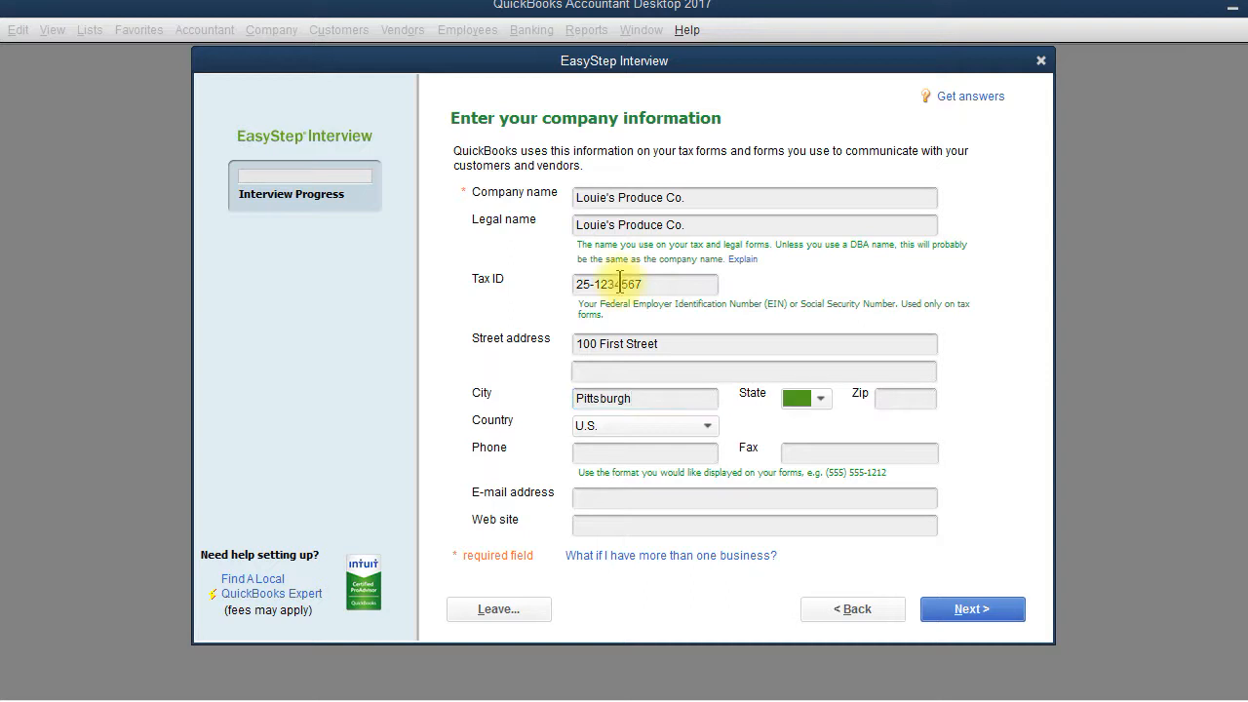
pyautogui.press('Tab')
pyautogui.write('15222')
pyautogui.press('Tab')
pyautogui.press('Tab')
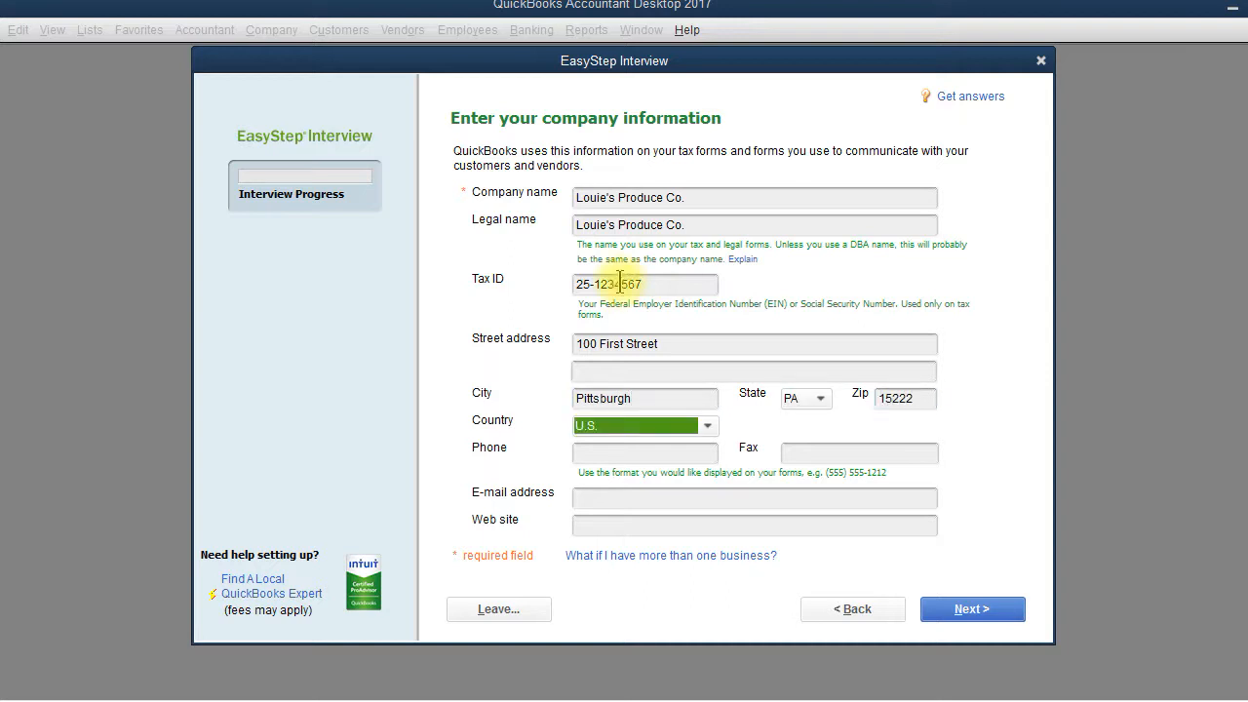
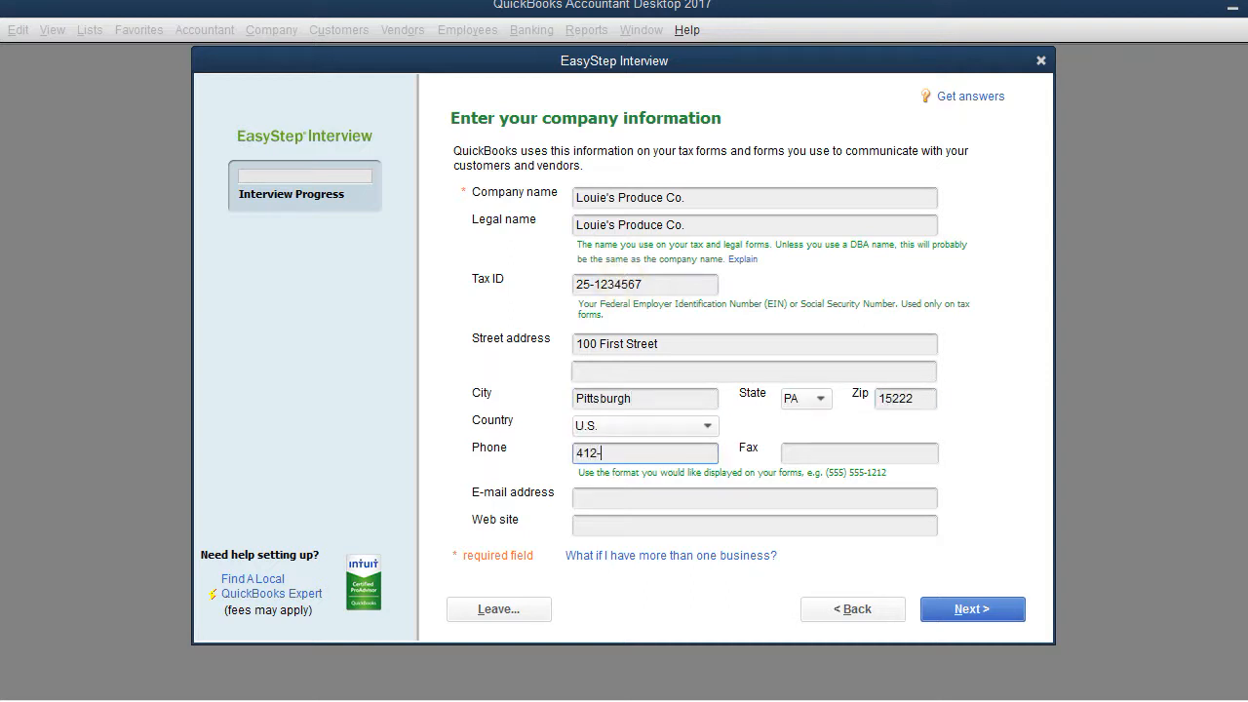
pyautogui.press('Tab')
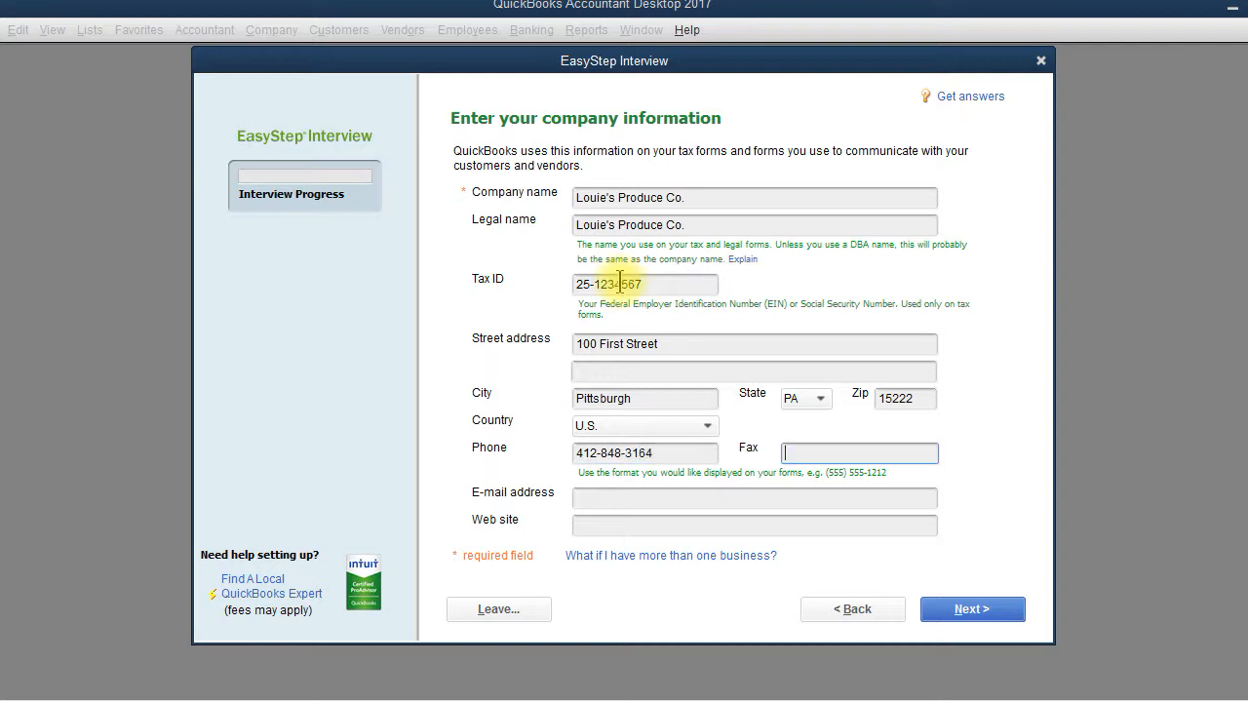
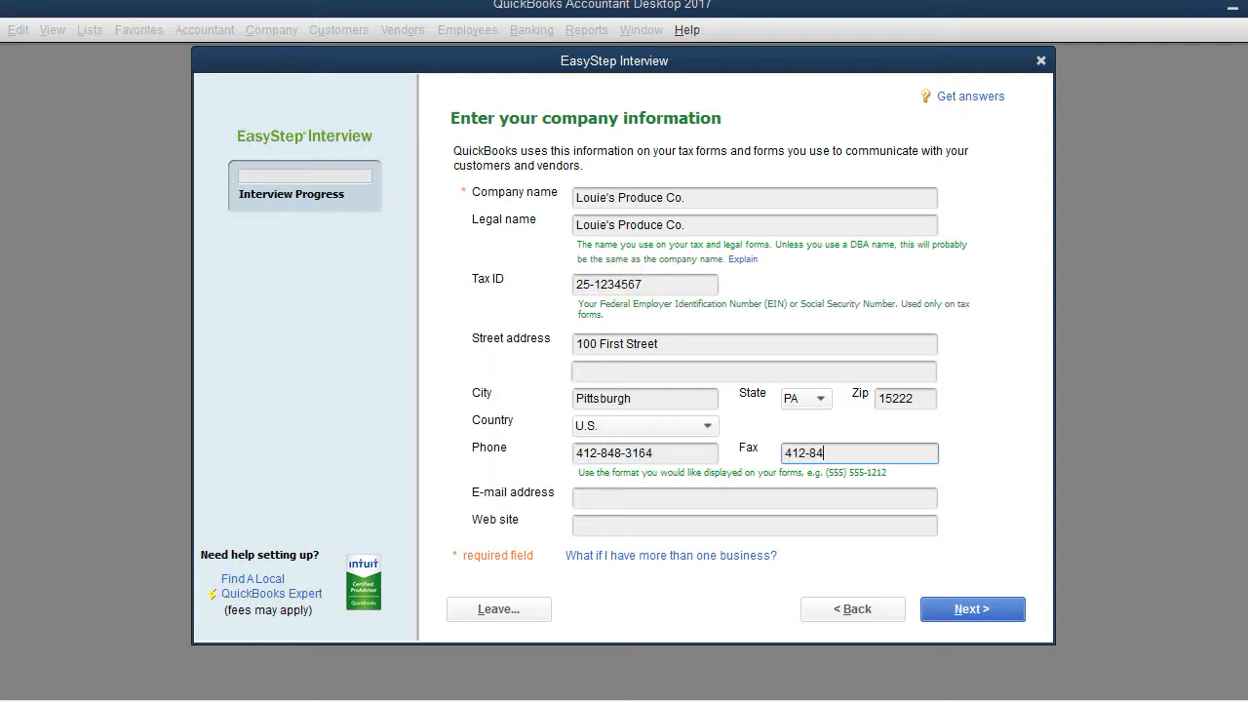
pyautogui.press('Tab')
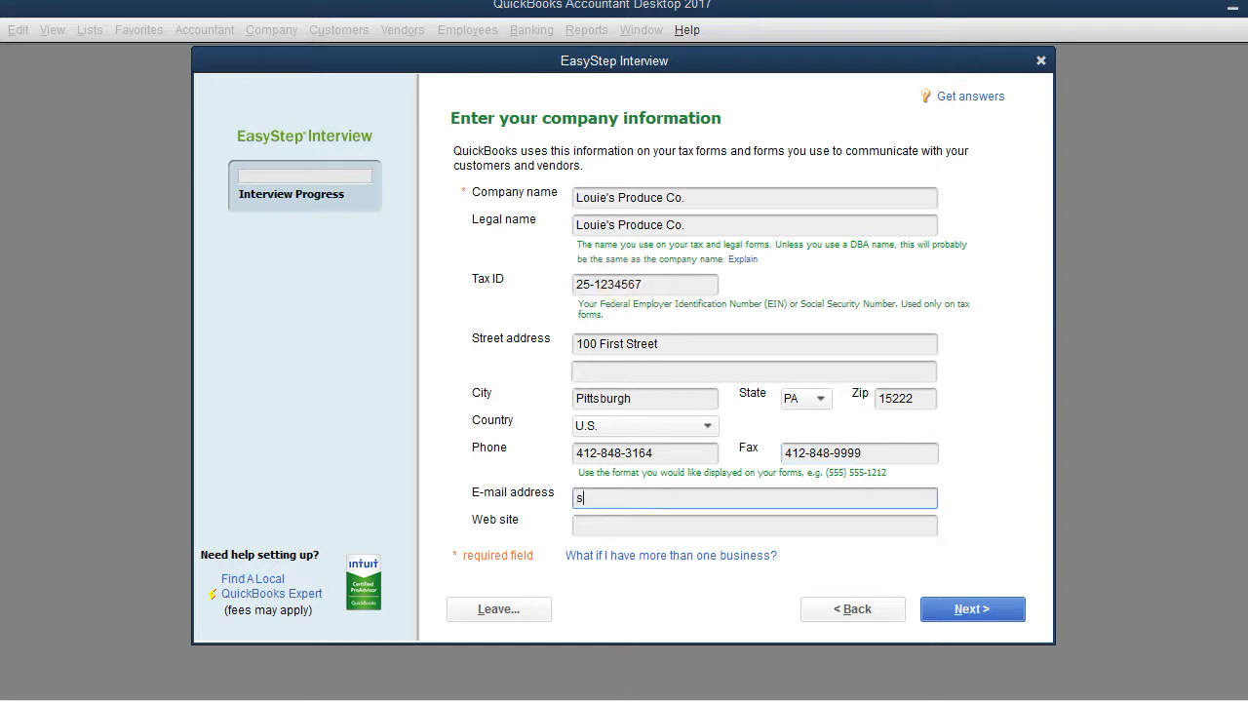
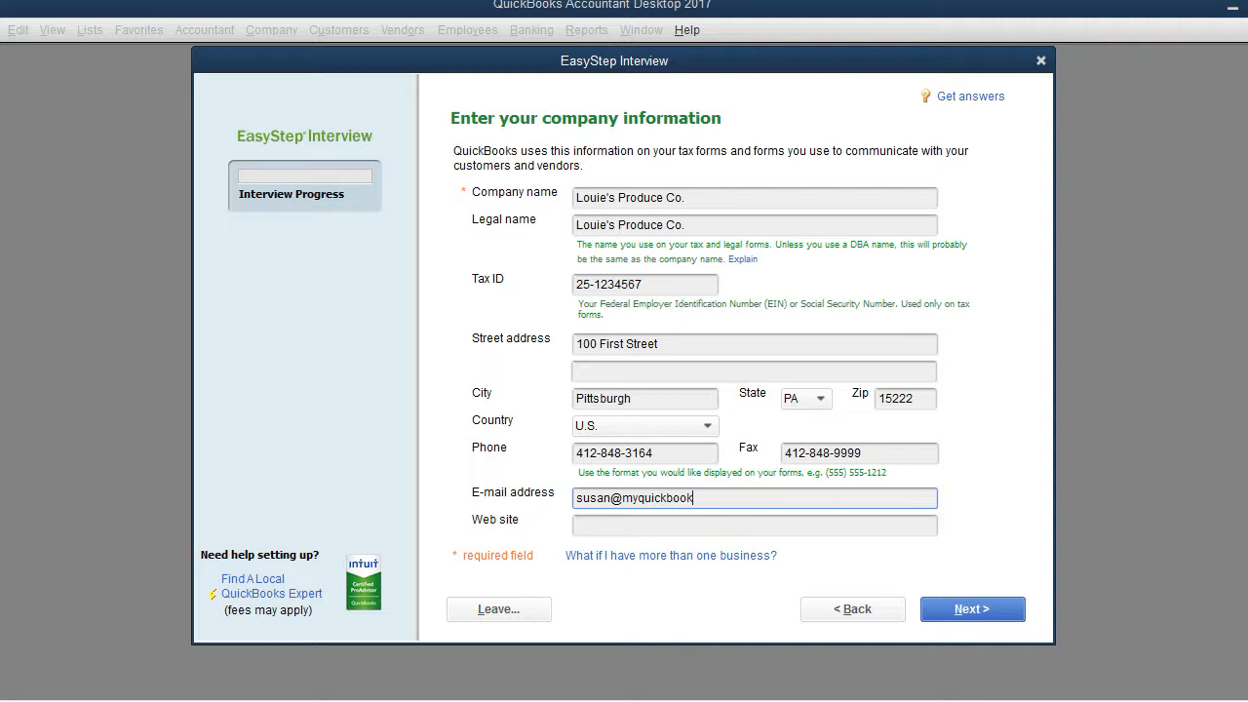
pyautogui.press('Tab')
pyautogui.write('www.')
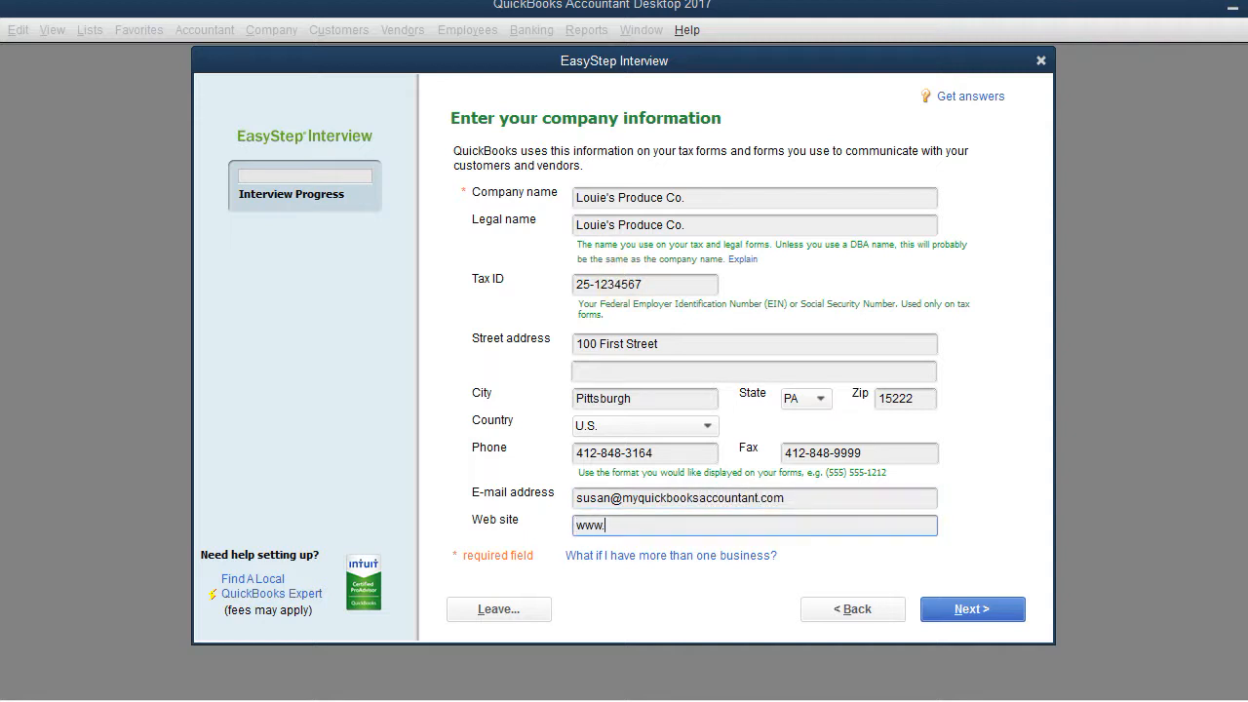
pyautogui.write('myquickbooksaccount')
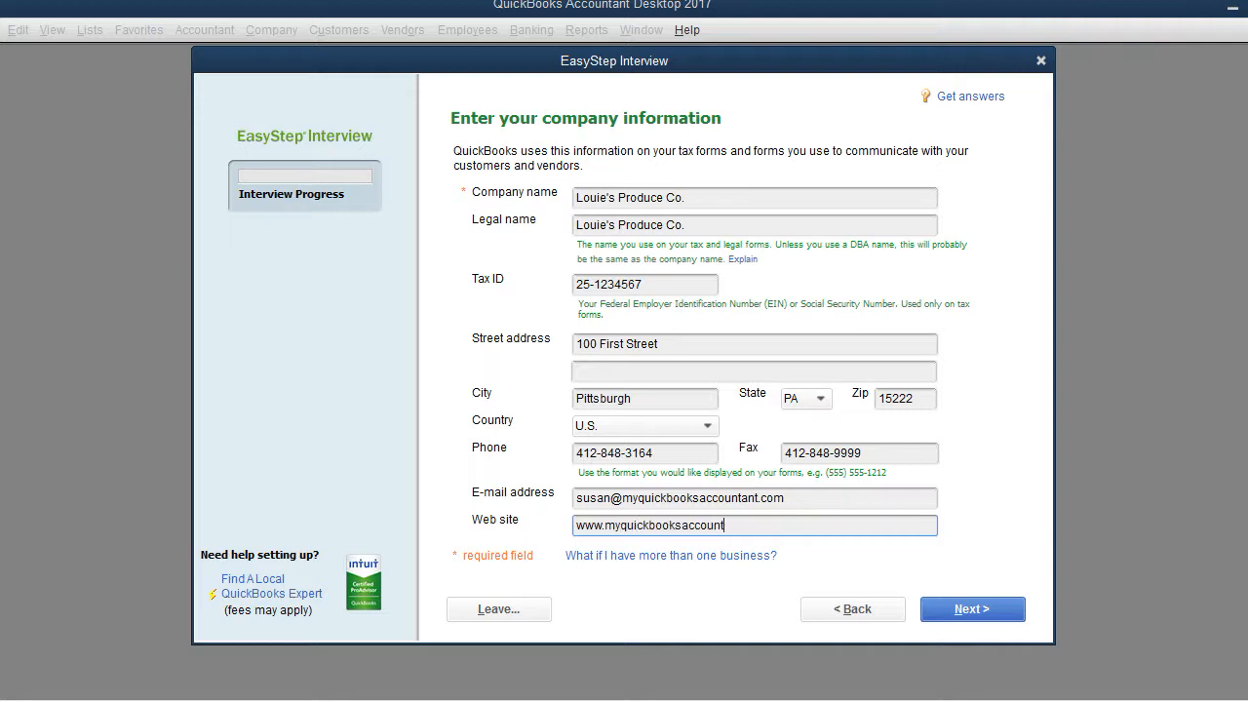
pyautogui.write('ant.com')
pyautogui.press('Tab')
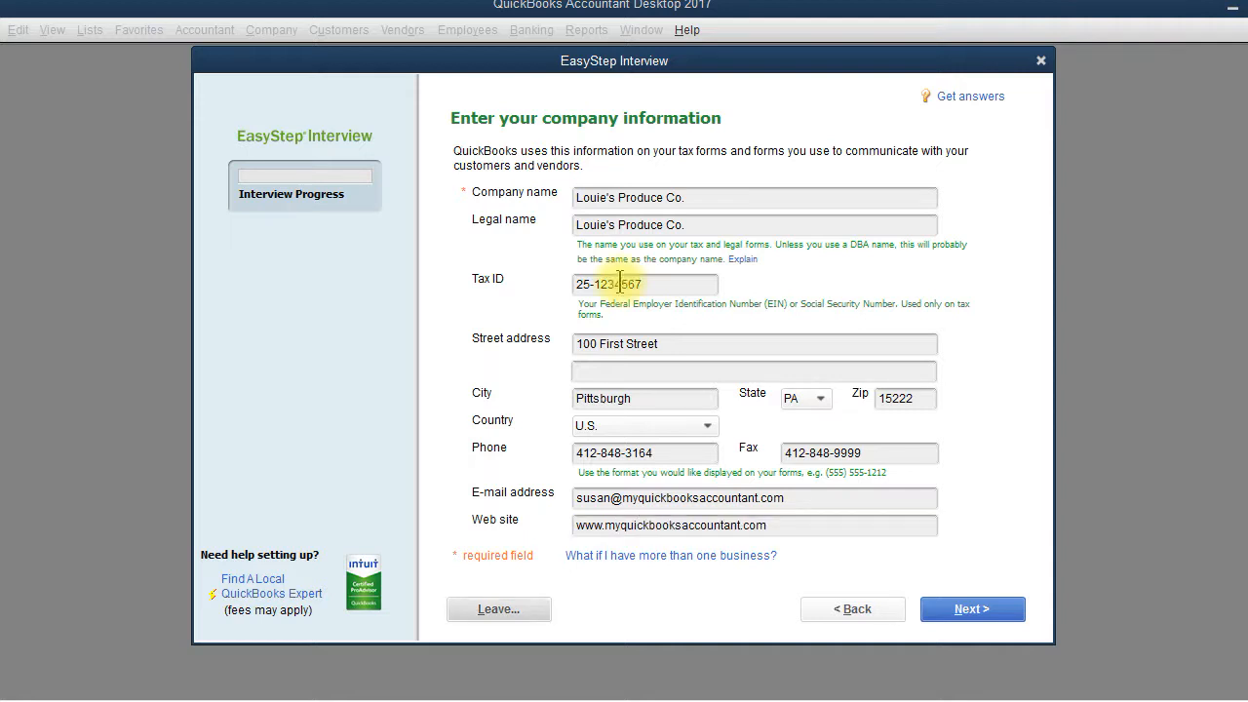
pyautogui.click(1000, 619)
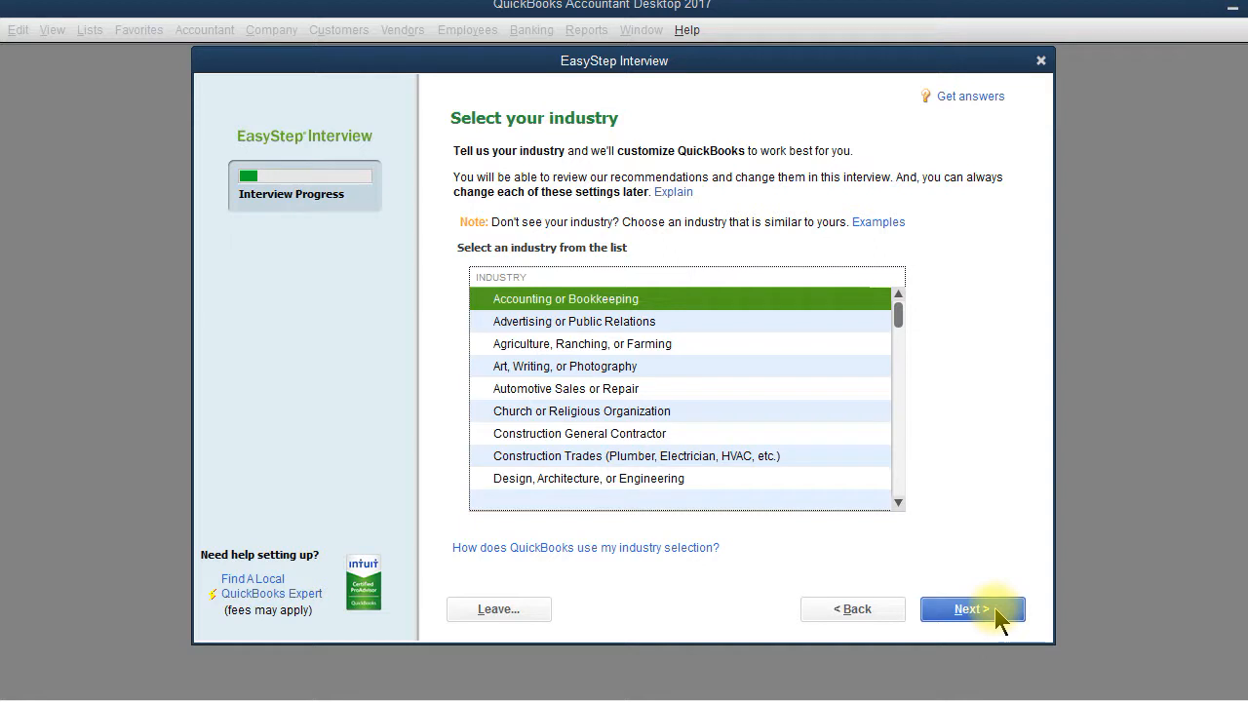
# Step: Scroll down the industry list and pick General Product-based Business
pyautogui.click(898, 503)
pyautogui.click(898, 503)
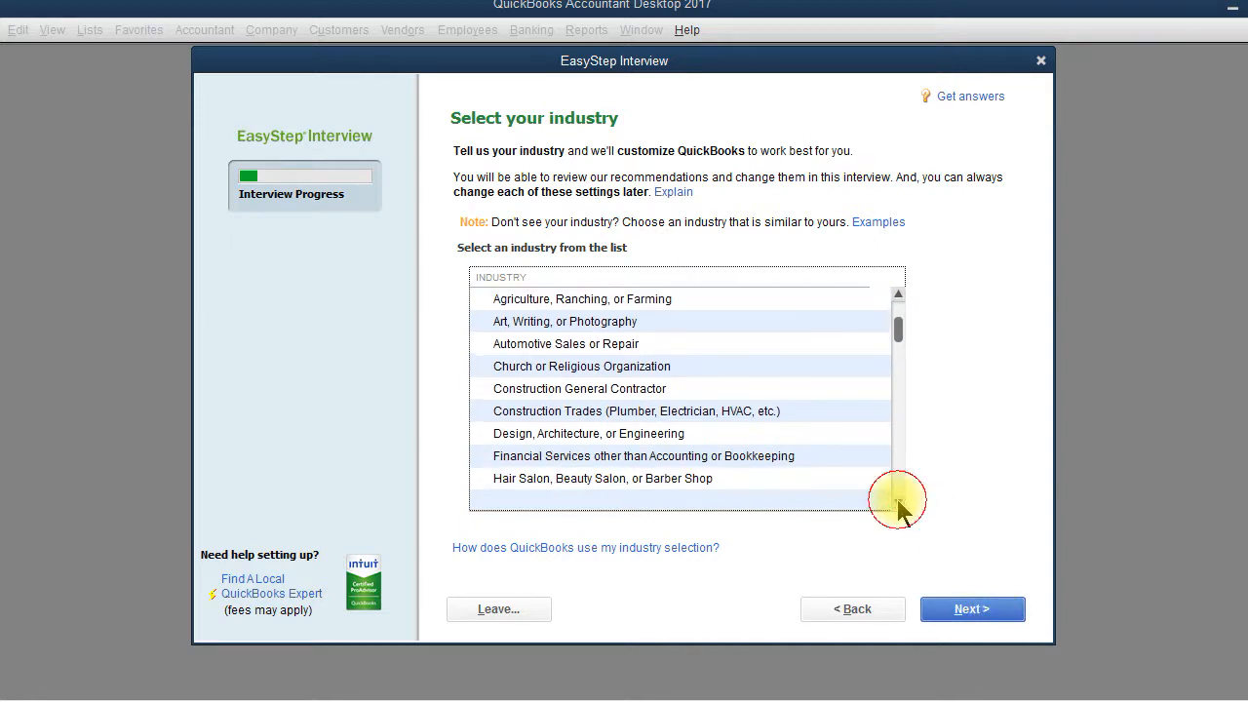
pyautogui.click(897, 502)
pyautogui.click(897, 502)
pyautogui.click(897, 503)
pyautogui.click(897, 503)
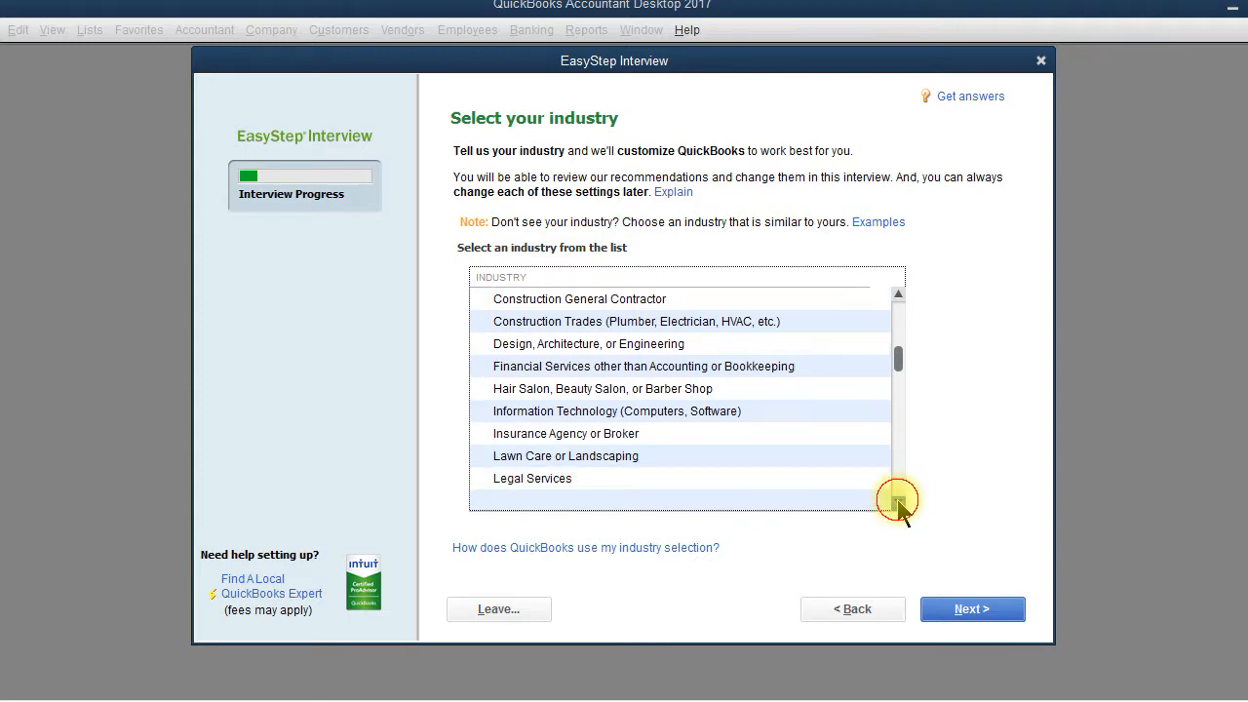
pyautogui.click(897, 503)
pyautogui.click(897, 502)
pyautogui.click(897, 502)
pyautogui.click(897, 502)
pyautogui.click(897, 502)
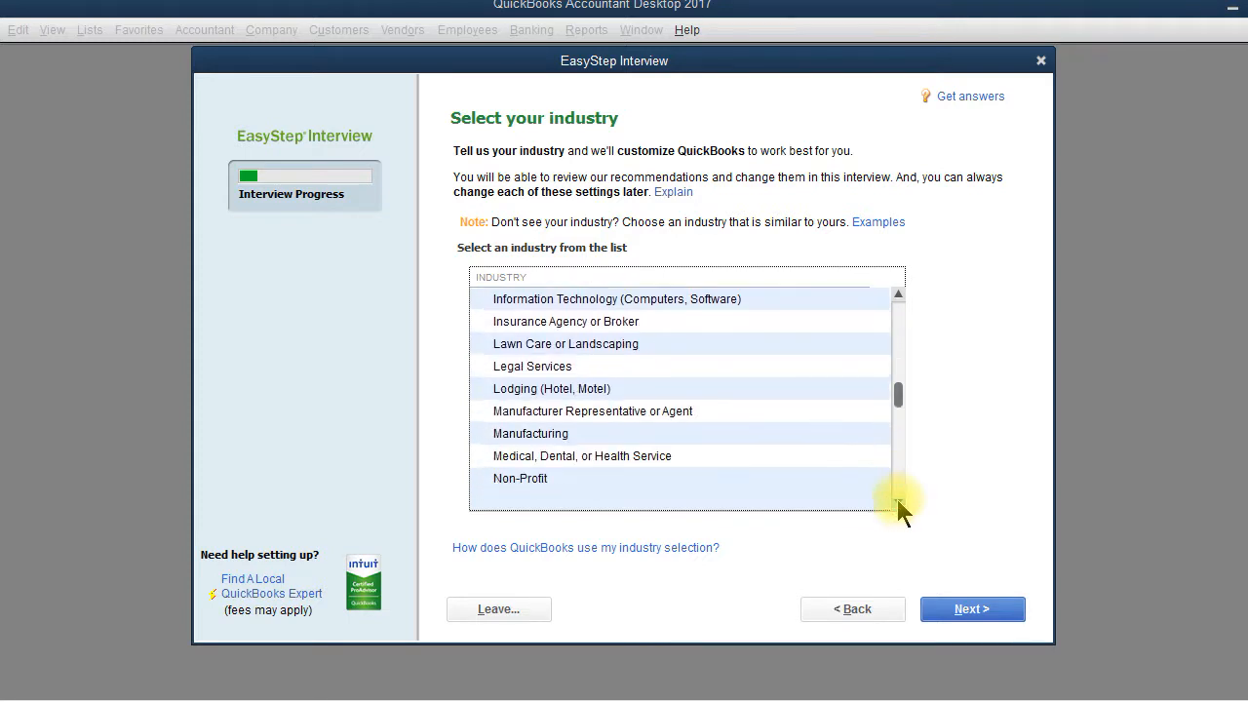
pyautogui.click(897, 503)
pyautogui.click(898, 502)
pyautogui.click(897, 502)
pyautogui.click(897, 503)
pyautogui.click(898, 502)
pyautogui.click(898, 502)
pyautogui.click(897, 502)
pyautogui.click(898, 502)
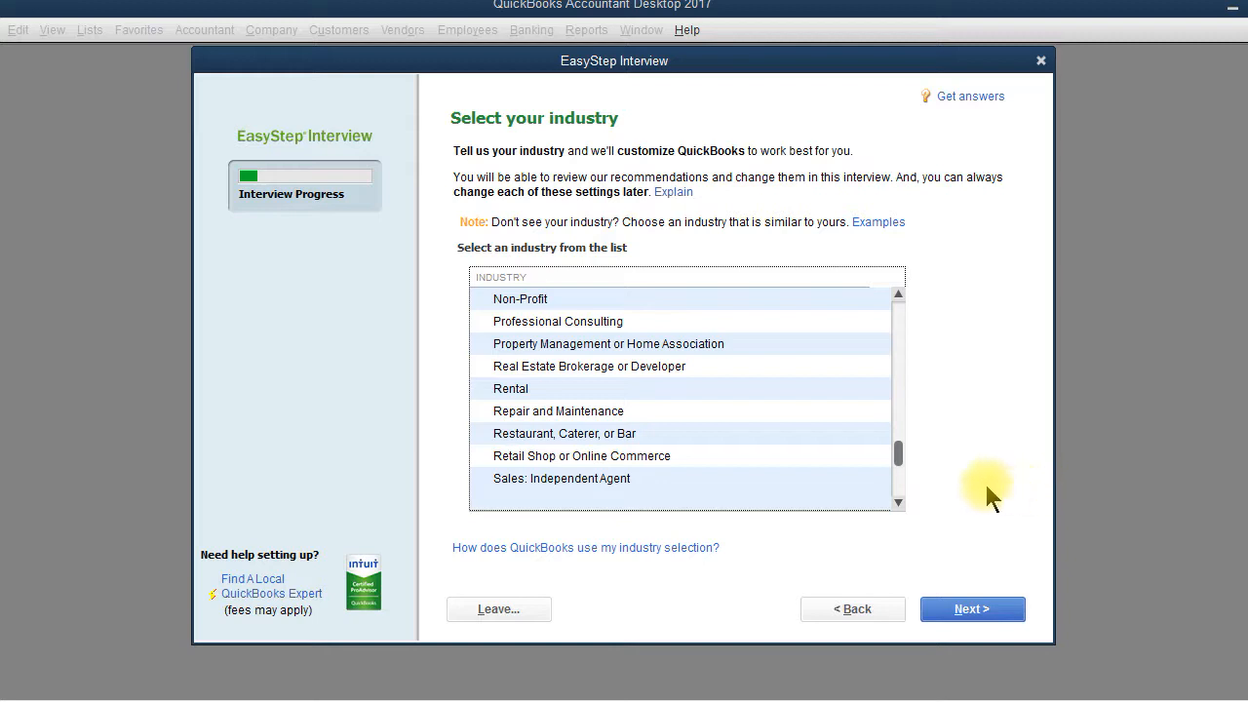
pyautogui.click(897, 502)
pyautogui.click(897, 502)
pyautogui.click(898, 503)
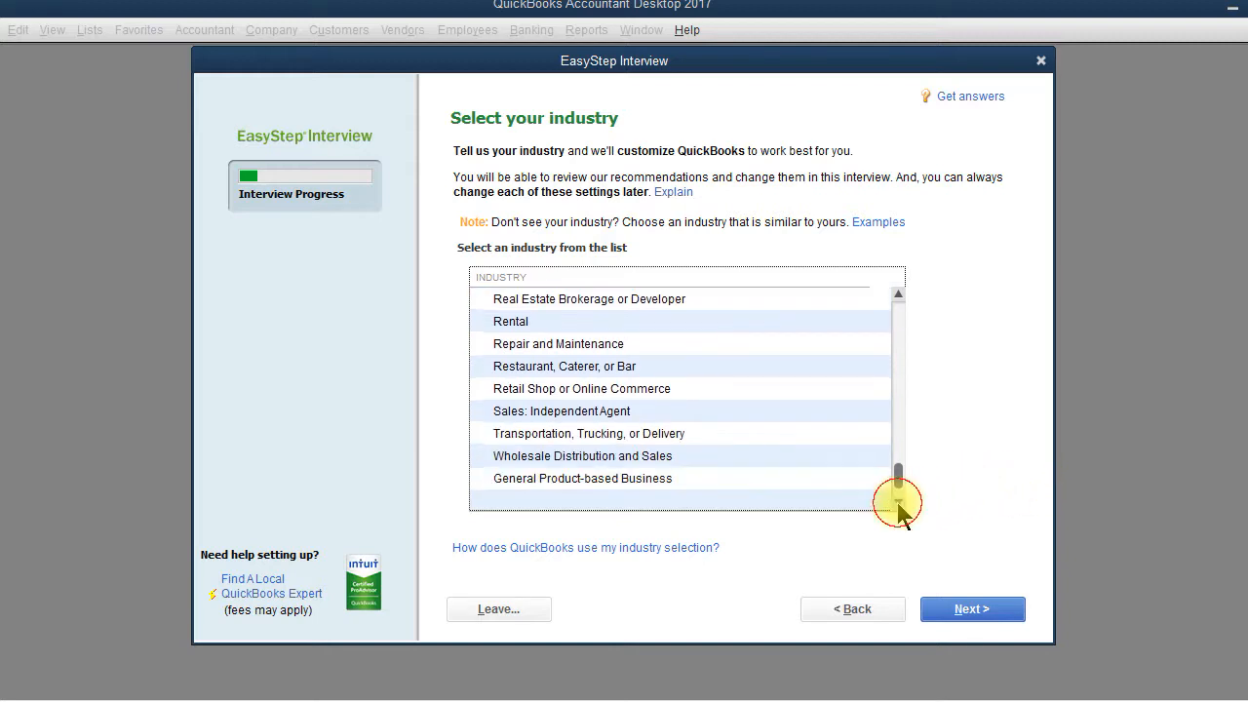
pyautogui.click(898, 503)
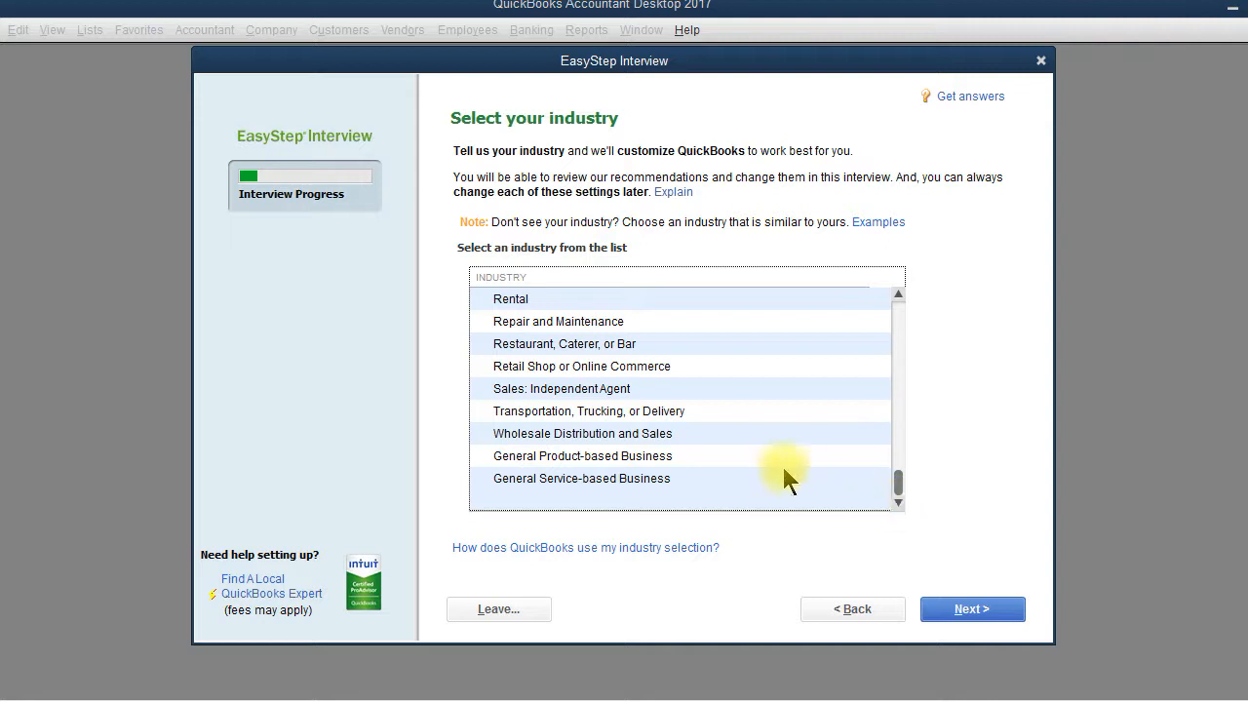
pyautogui.click(675, 459)
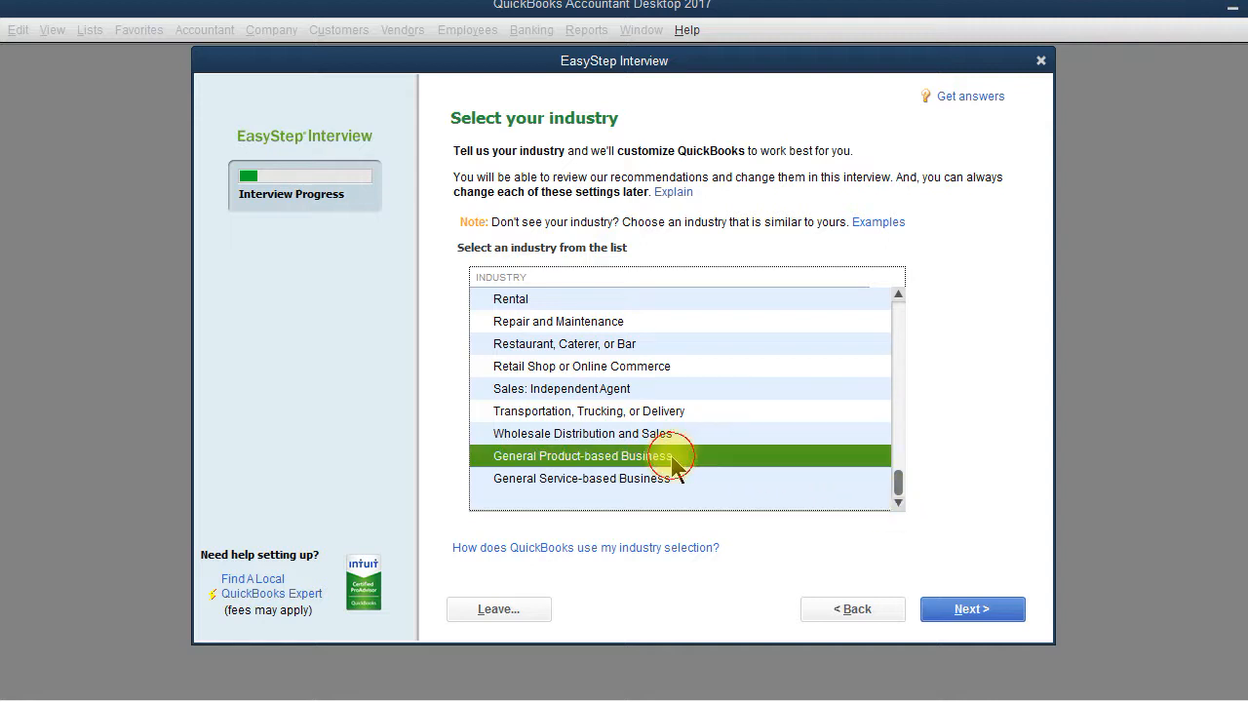
pyautogui.click(973, 610)
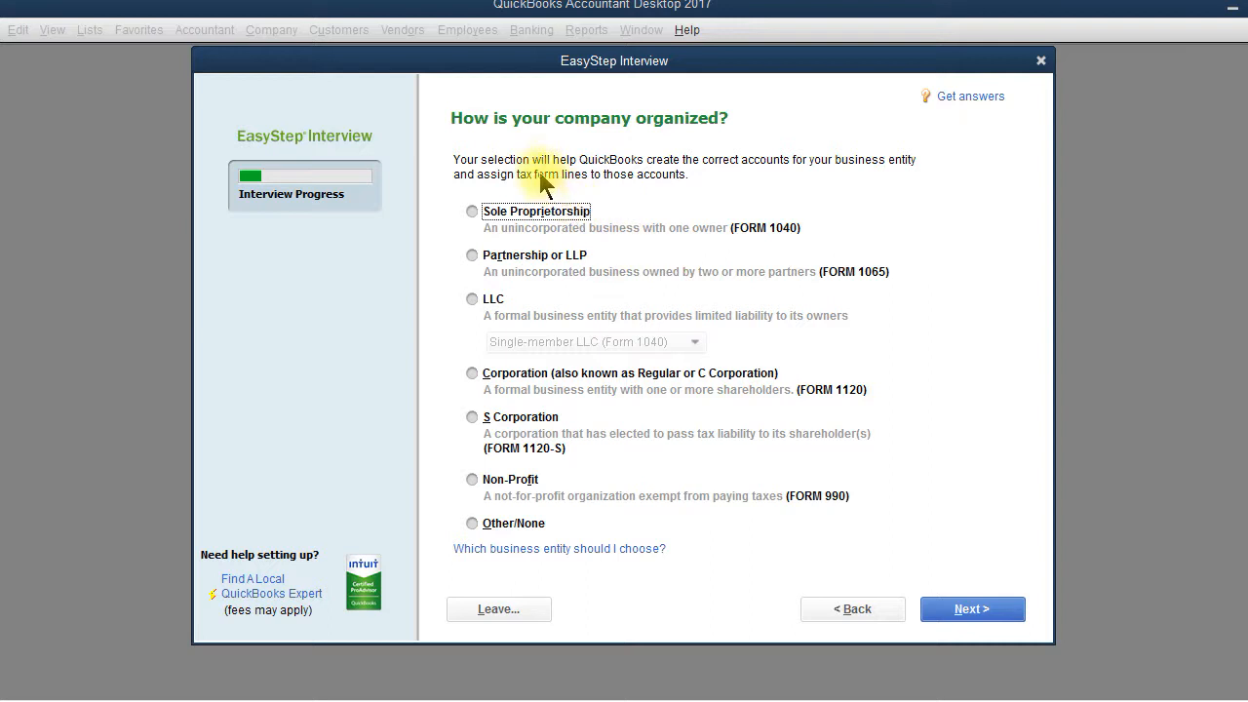
# Step: Mark the company as a Sole Proprietorship
pyautogui.click(472, 209)
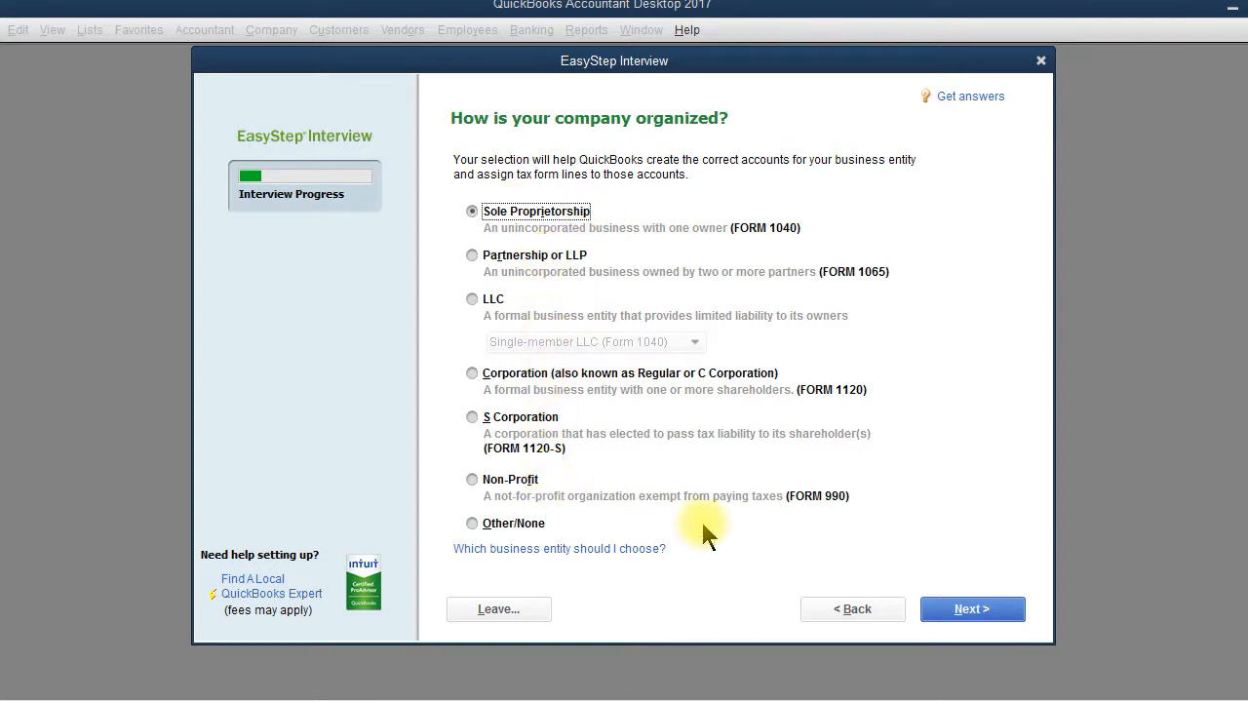
# Step: Leave the fiscal year starting in January after briefly trying July and February
pyautogui.click(982, 609)
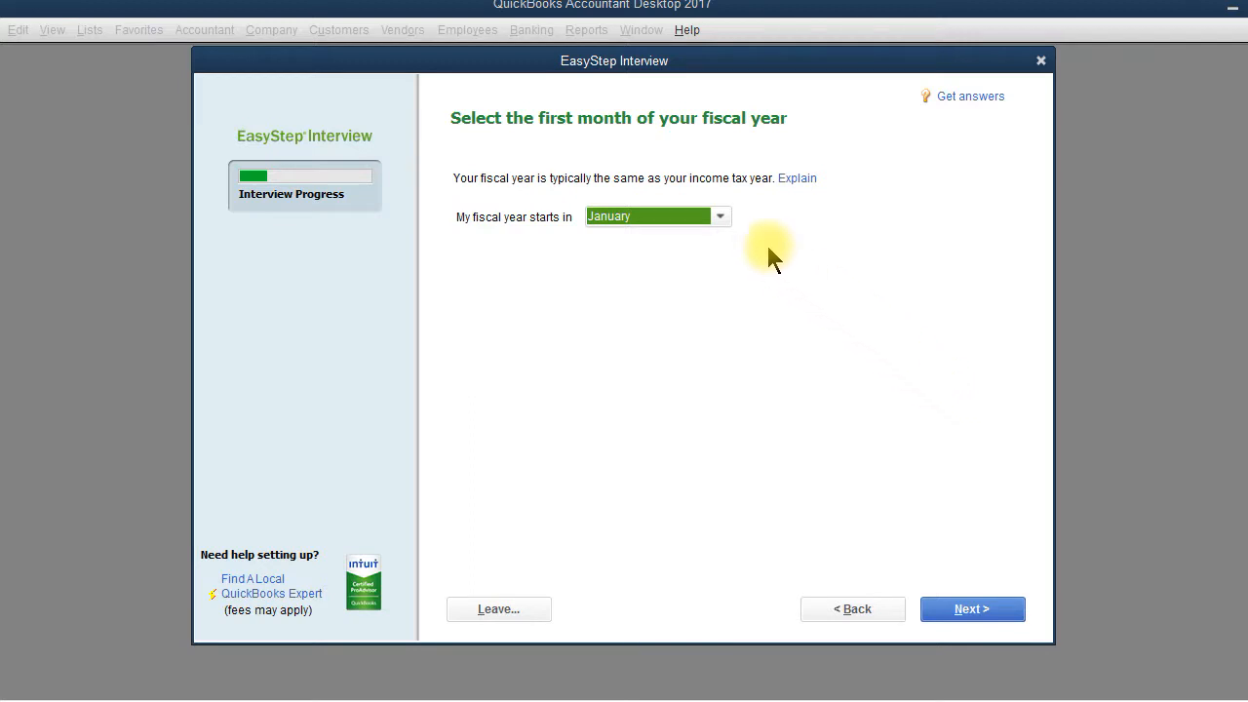
pyautogui.click(721, 217)
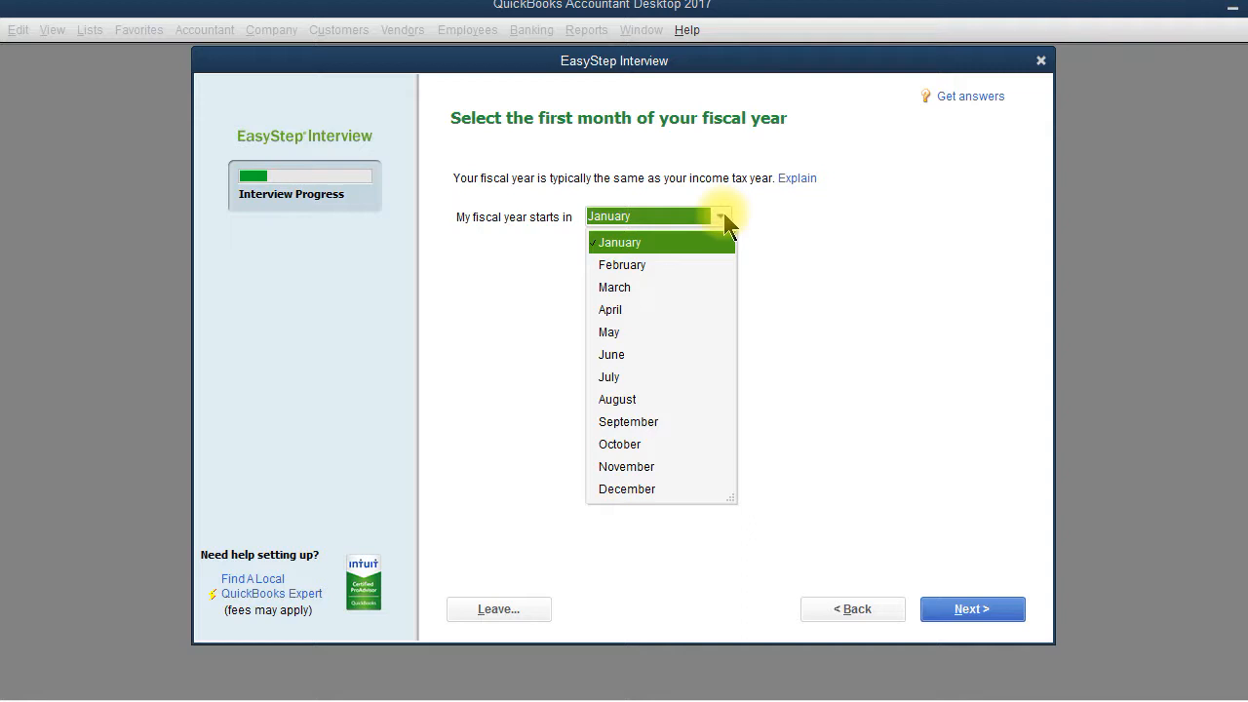
pyautogui.click(609, 377)
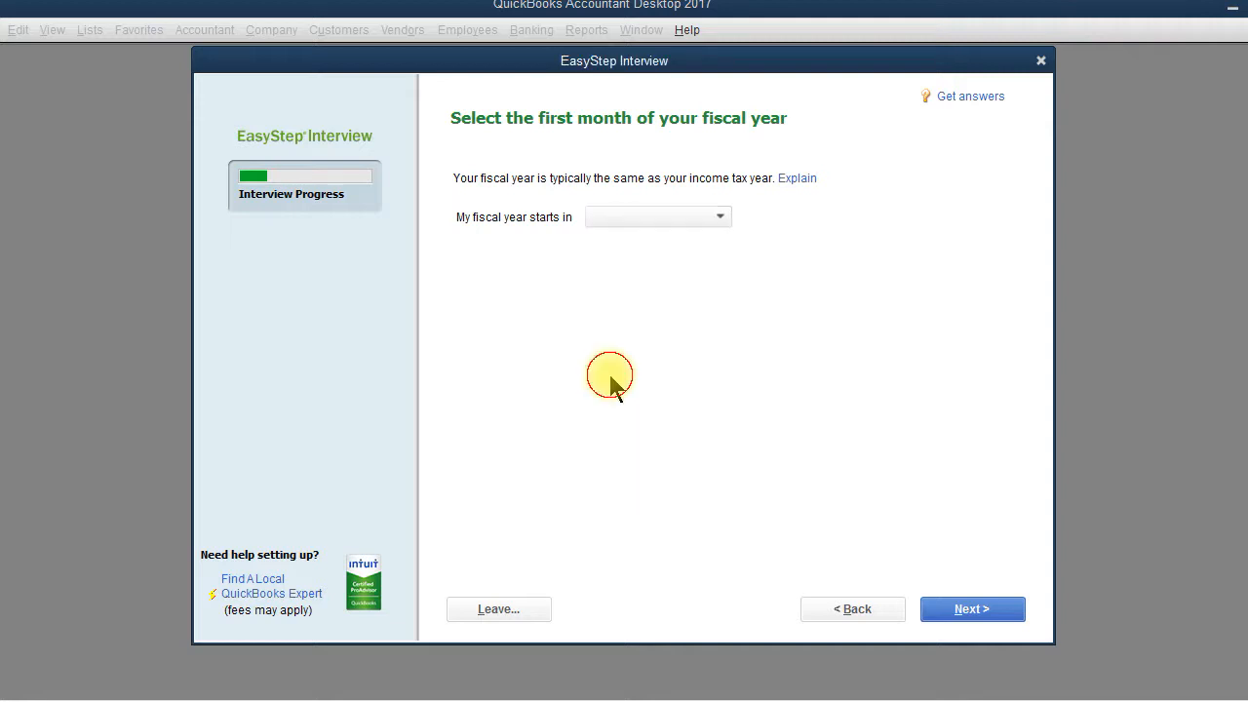
pyautogui.click(722, 220)
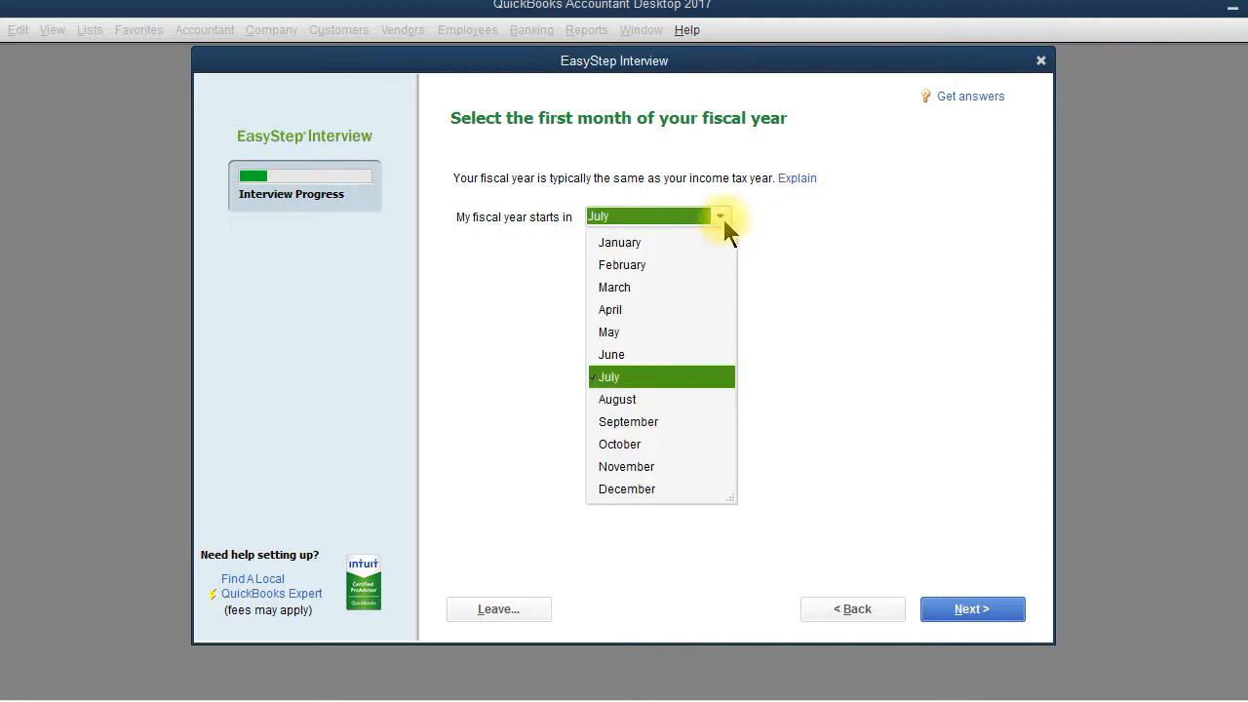
pyautogui.click(633, 265)
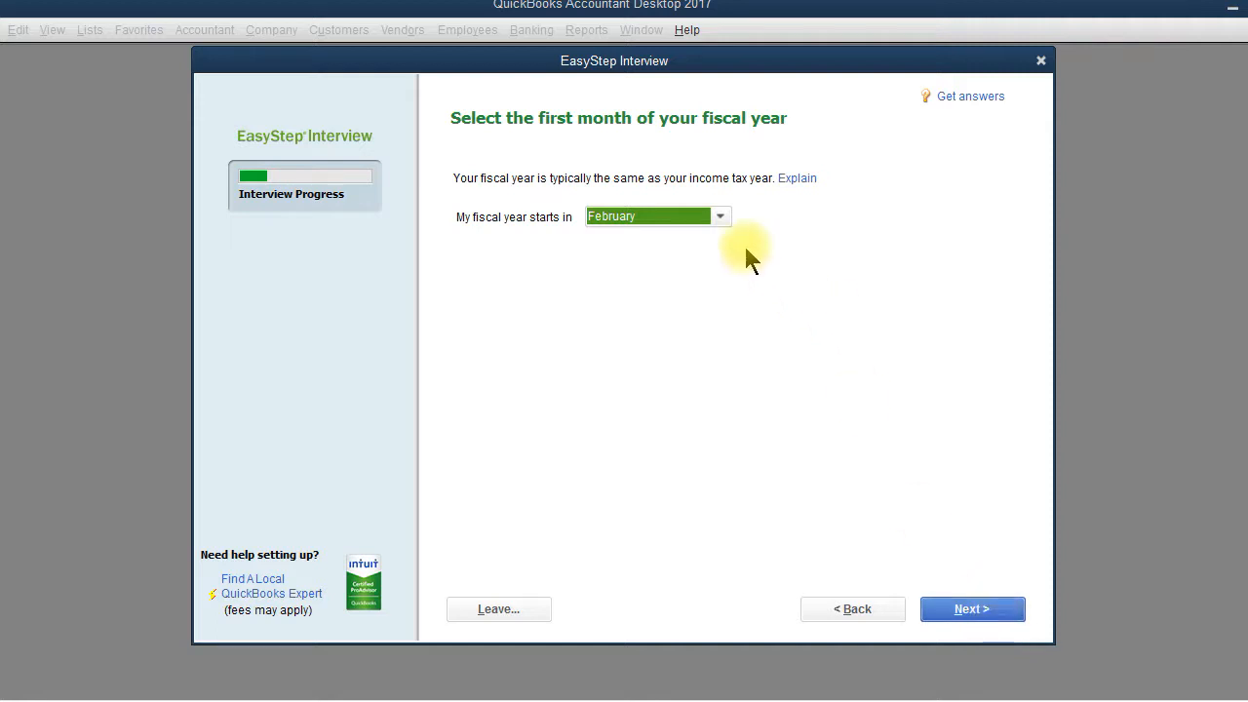
pyautogui.click(725, 216)
pyautogui.click(648, 237)
# Step: Enter an administrator password and retype it to confirm
pyautogui.click(987, 616)
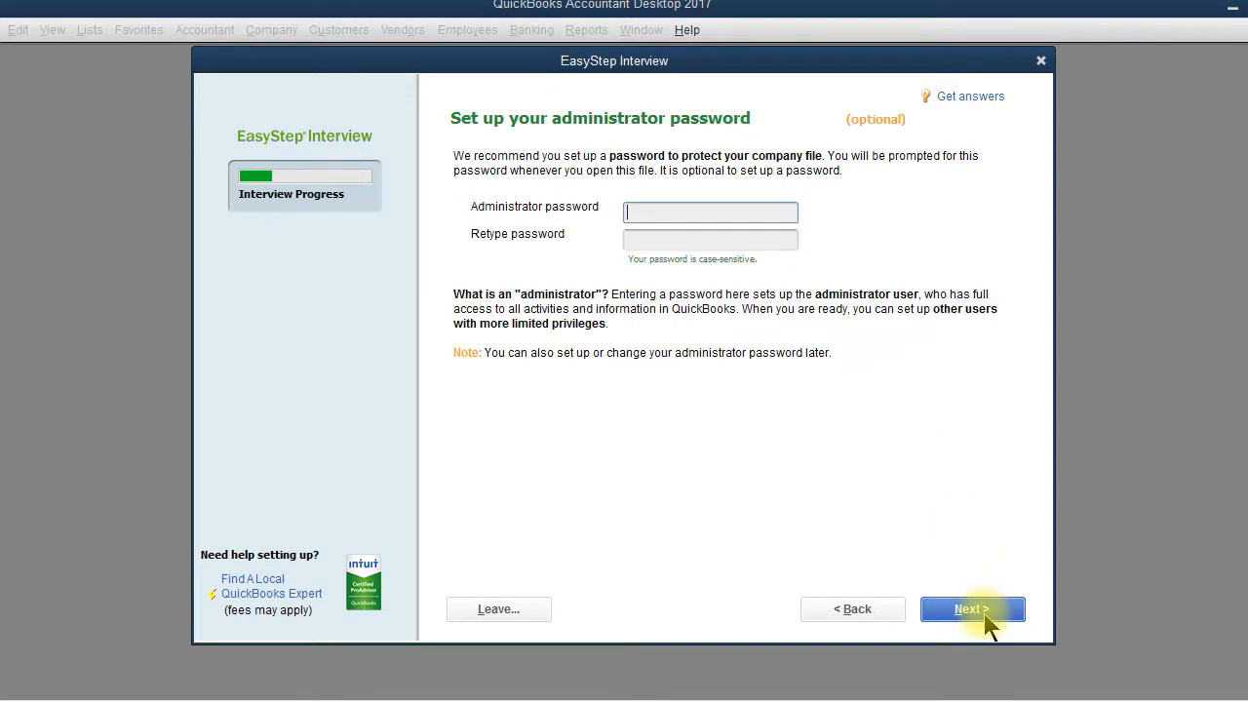
pyautogui.write('•••')
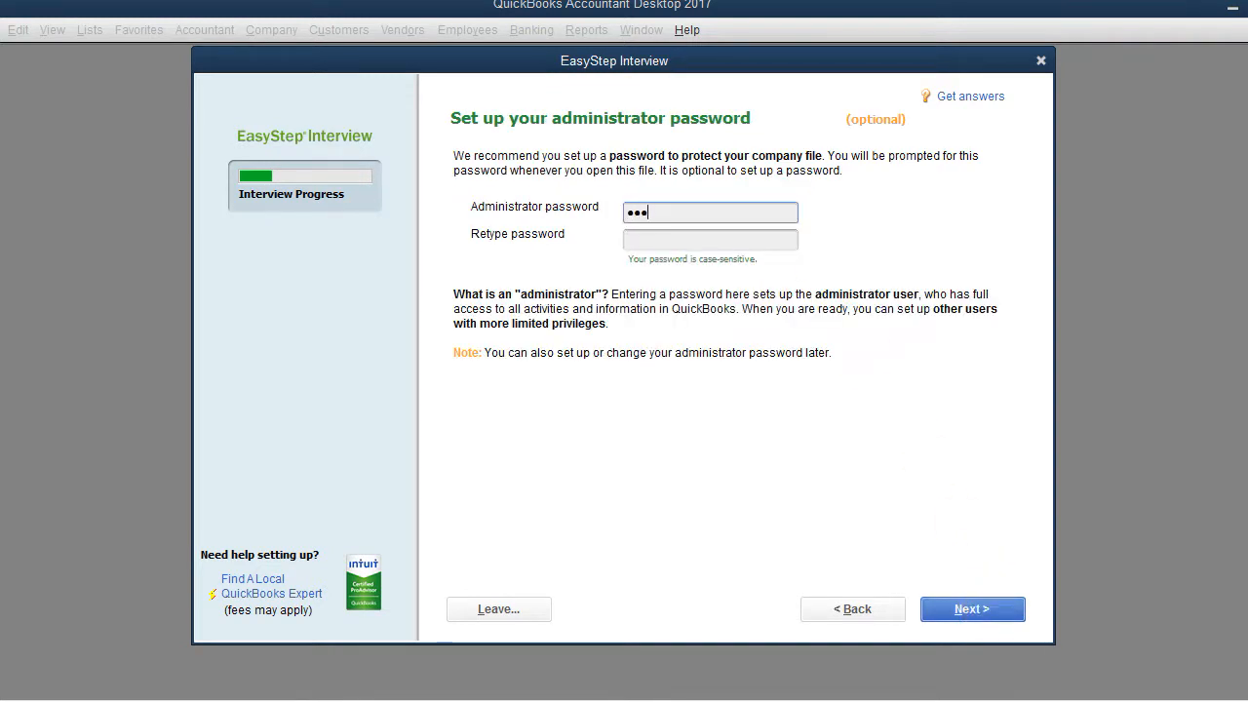
pyautogui.press('BackSpace')
pyautogui.write('•••••••')
pyautogui.press('Tab')
pyautogui.write('••••')
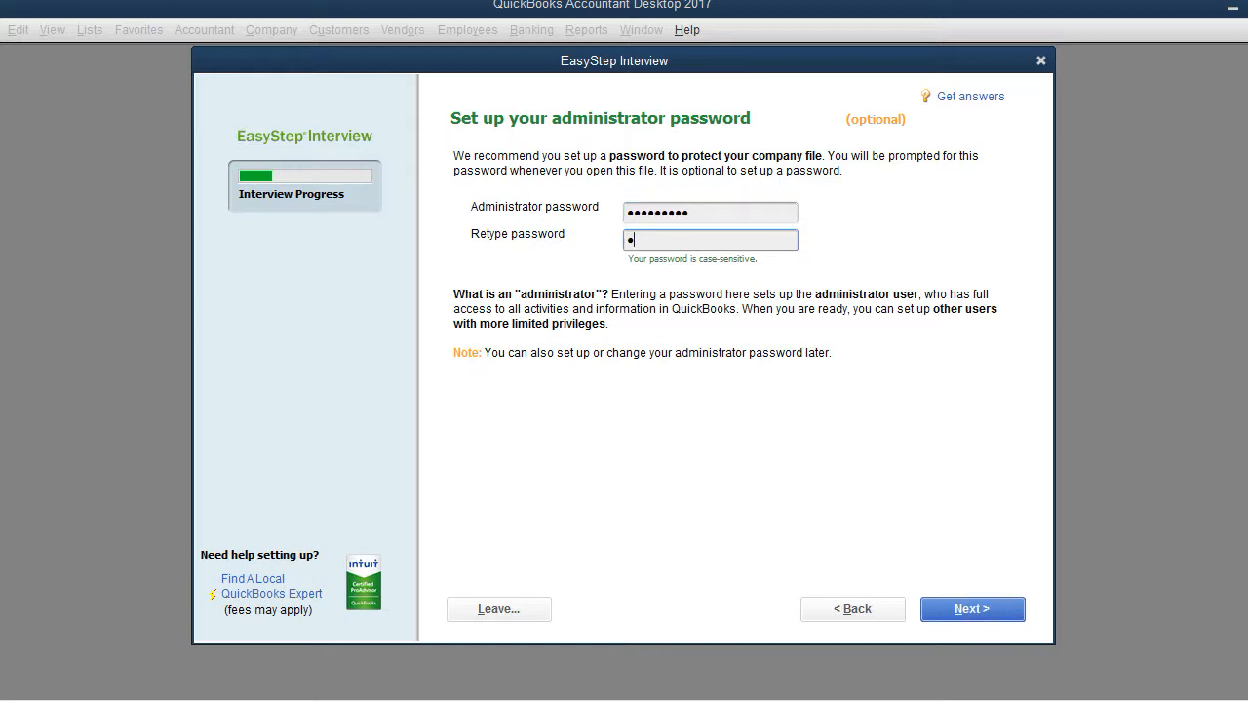
pyautogui.write('•••••')
pyautogui.press('Return')
pyautogui.press('Tab')
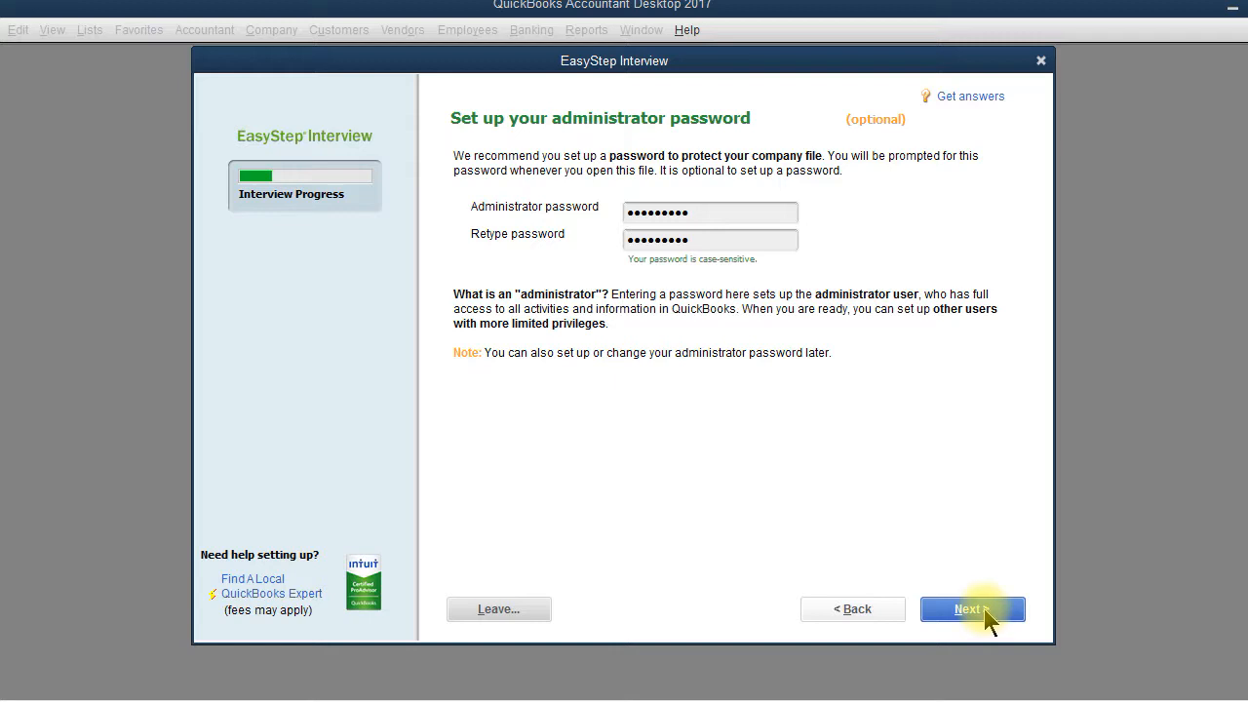
pyautogui.click(987, 614)
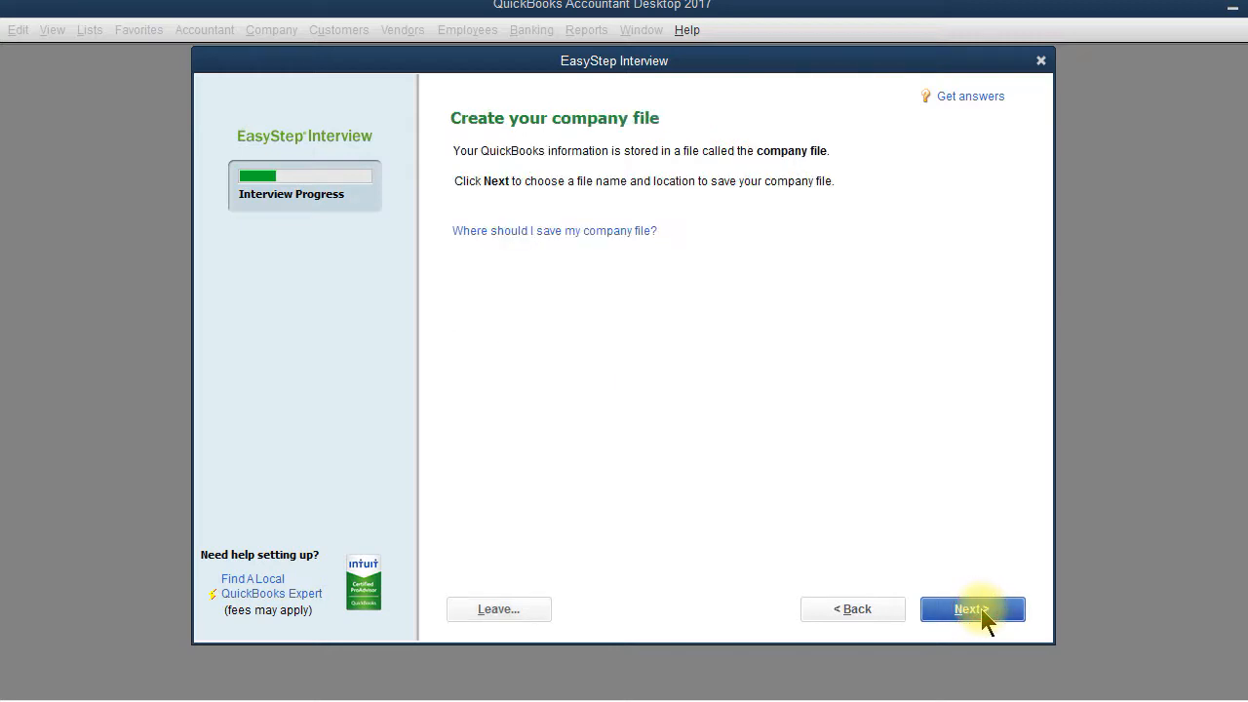
# Step: Pick Company Files in the Save in list and save the file as Louie's Produce Co
pyautogui.click(987, 615)
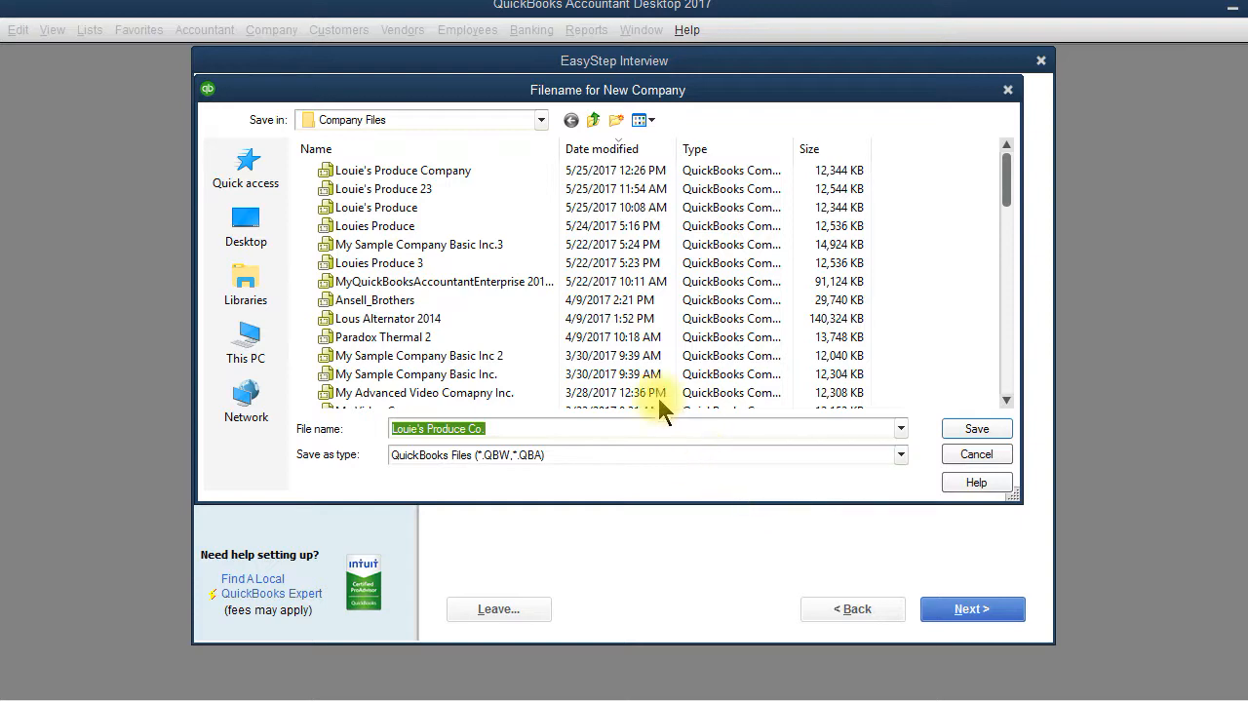
pyautogui.click(540, 121)
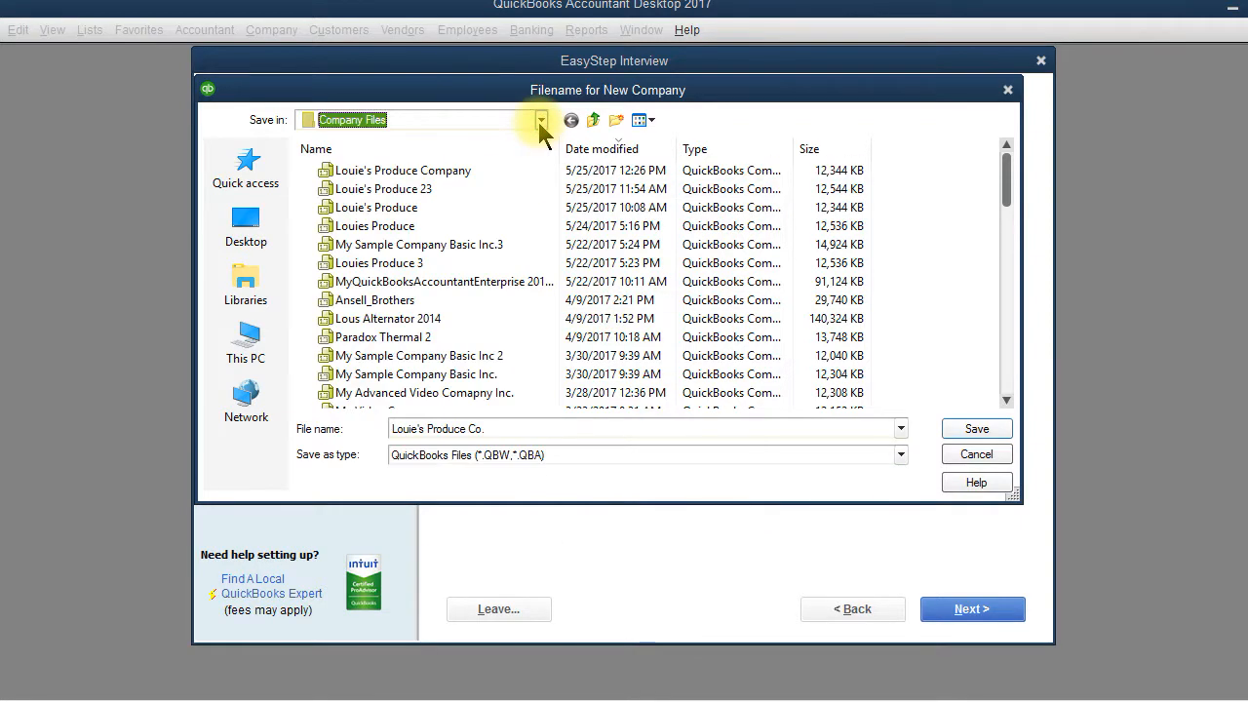
pyautogui.click(540, 121)
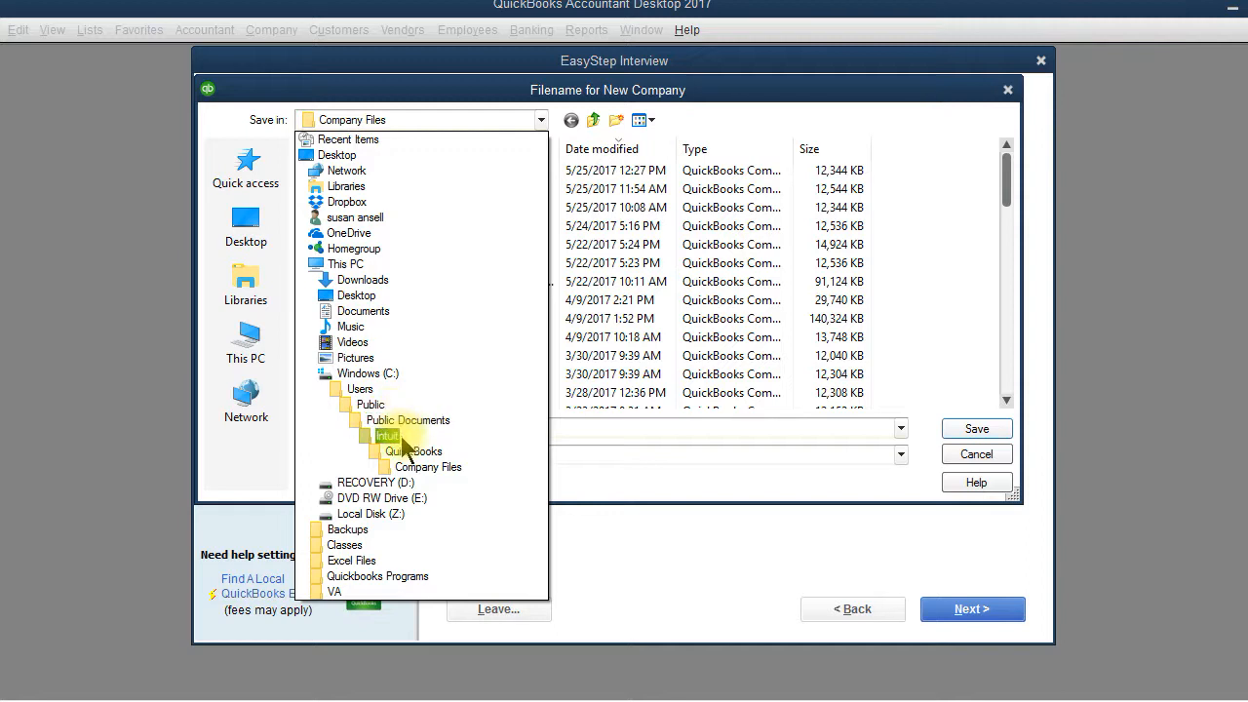
pyautogui.click(451, 473)
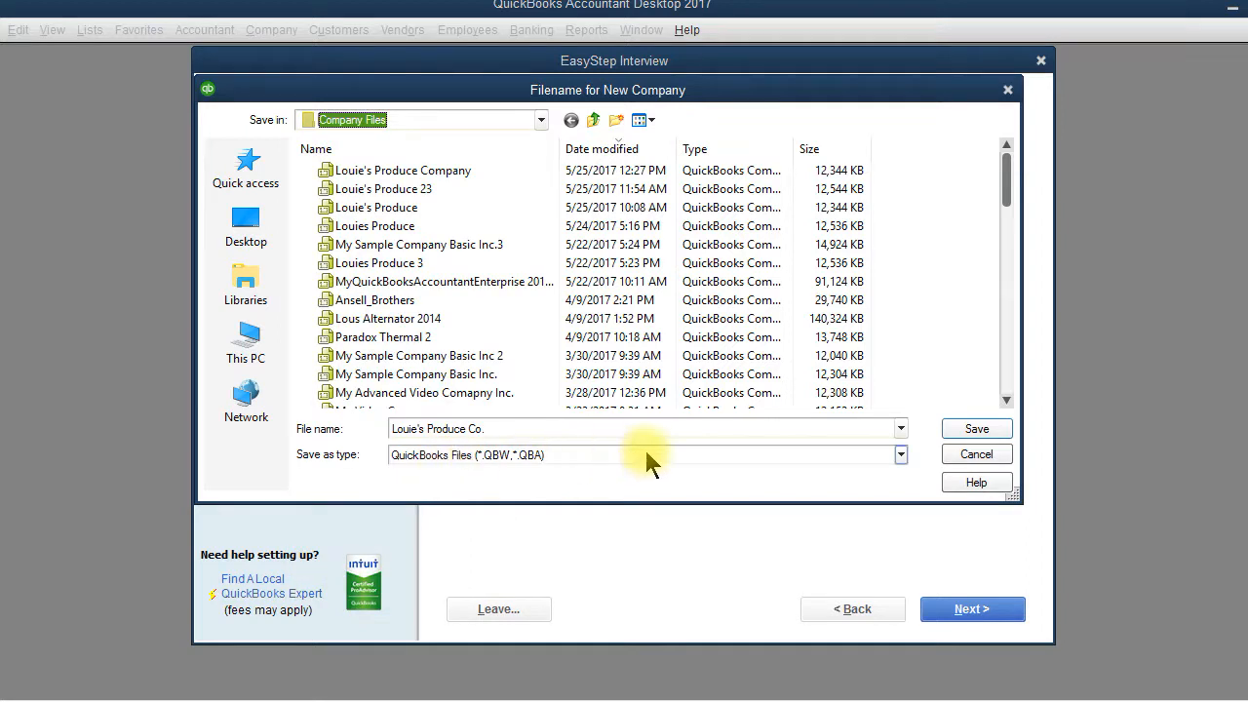
pyautogui.click(976, 431)
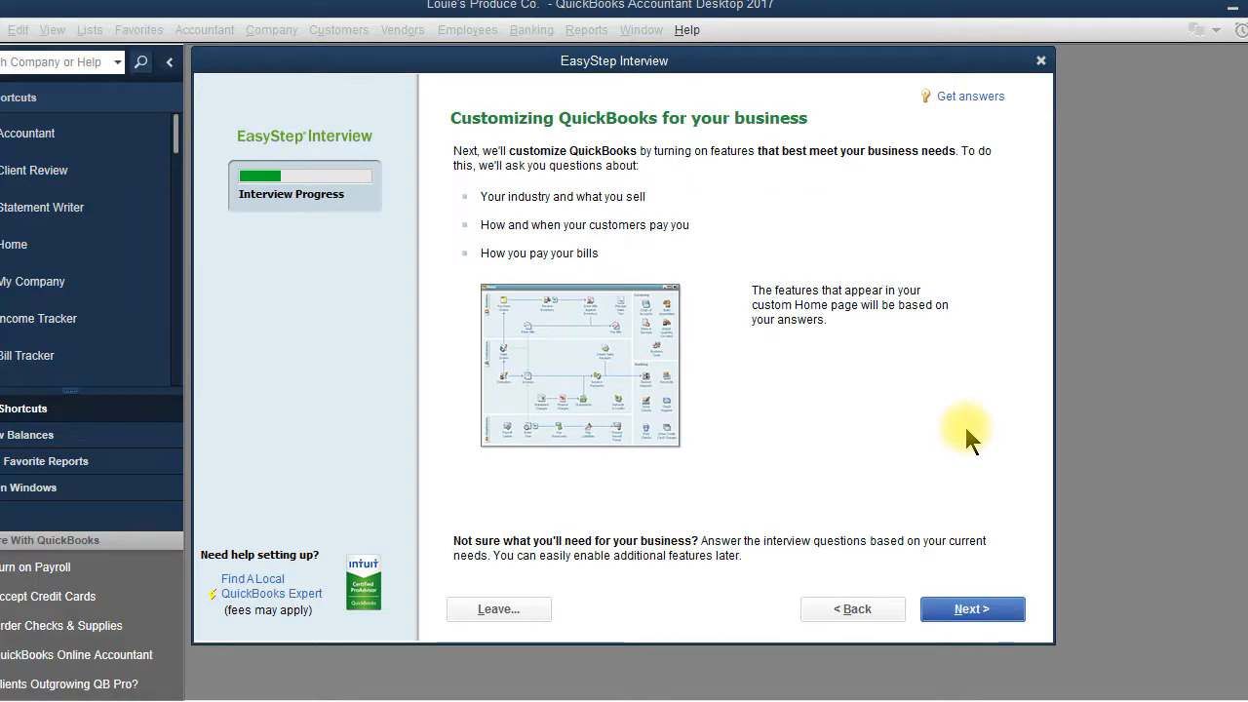
# Step: Move past the Customizing QuickBooks page to the What do you sell? question
pyautogui.click(975, 613)
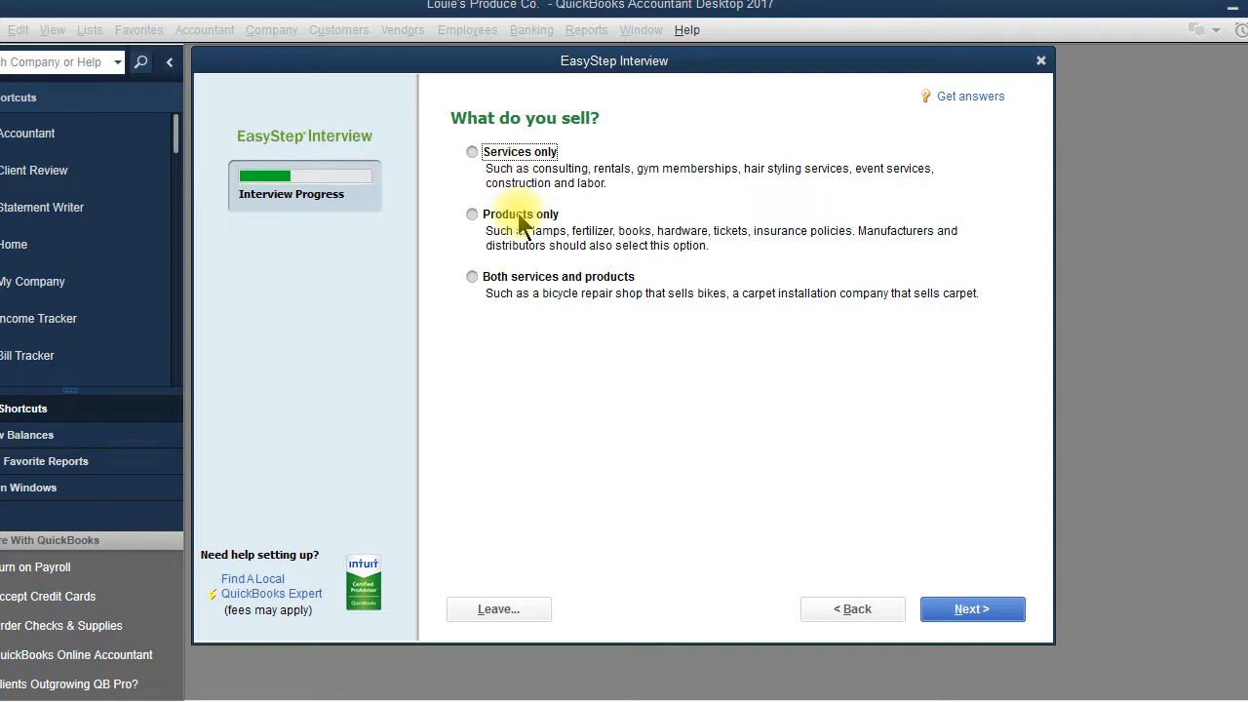
# Step: Answer that the business sells services and products, with sales tax, estimates, sales orders and statements
pyautogui.click(472, 277)
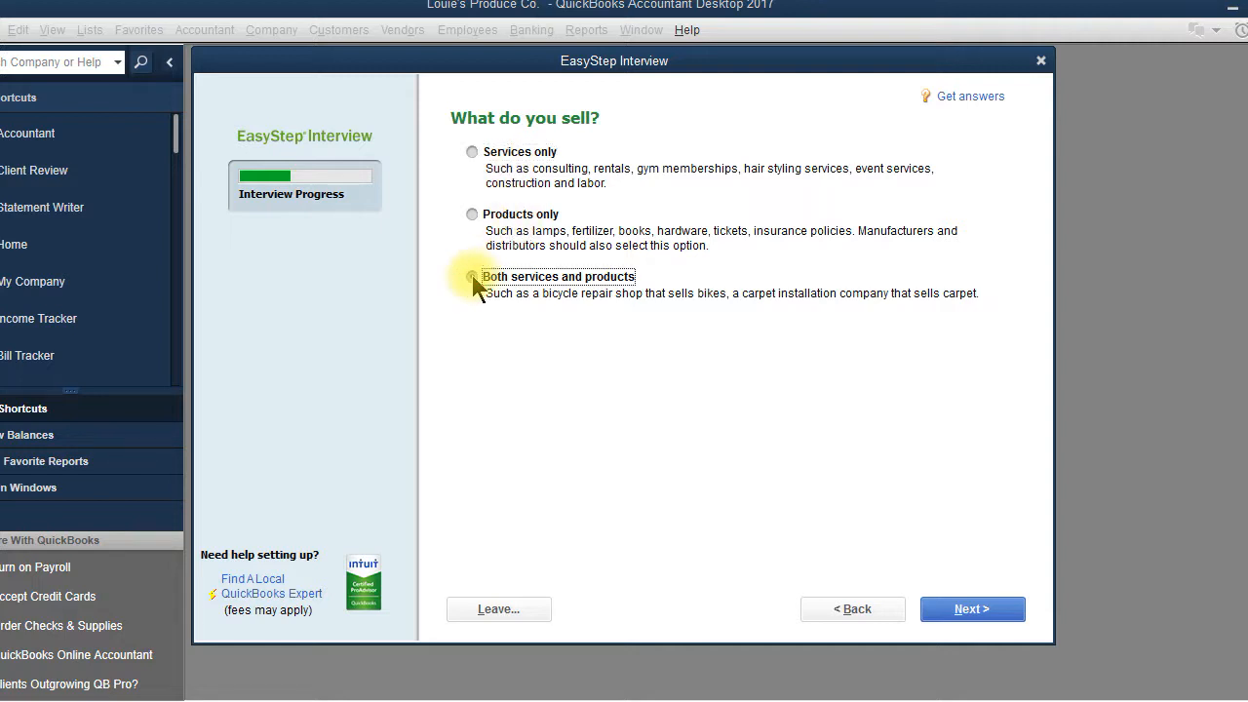
pyautogui.click(973, 611)
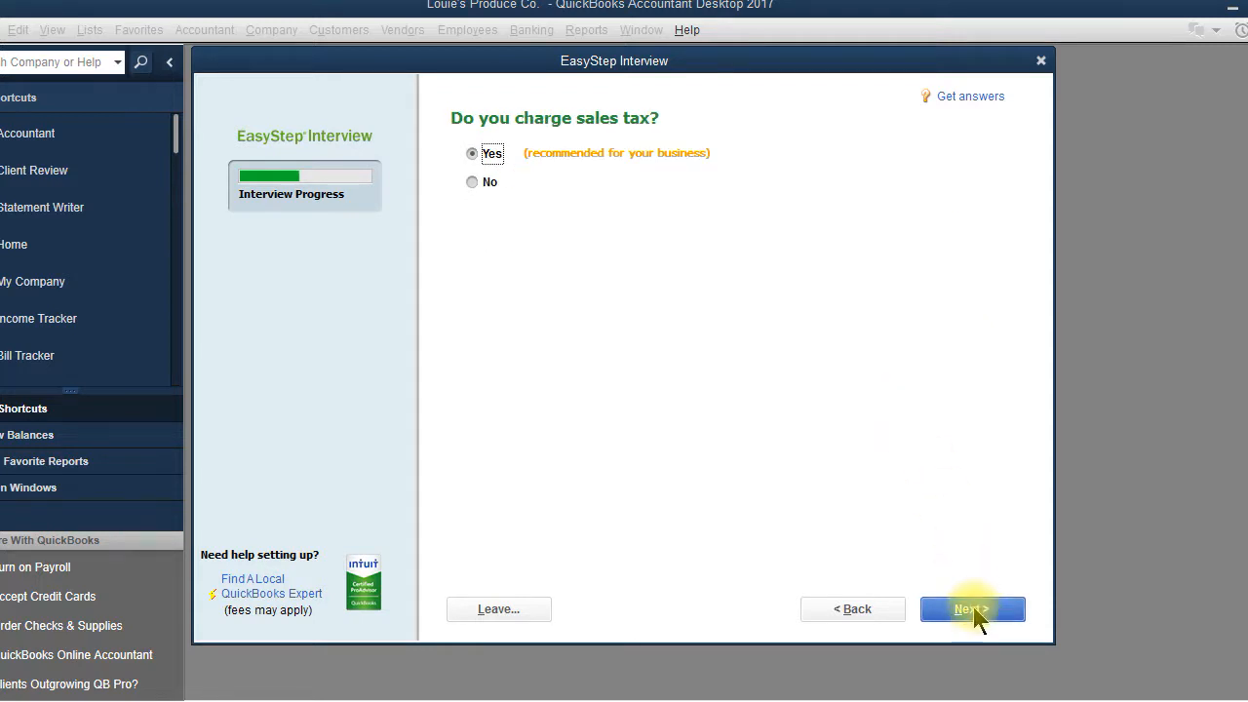
pyautogui.click(974, 609)
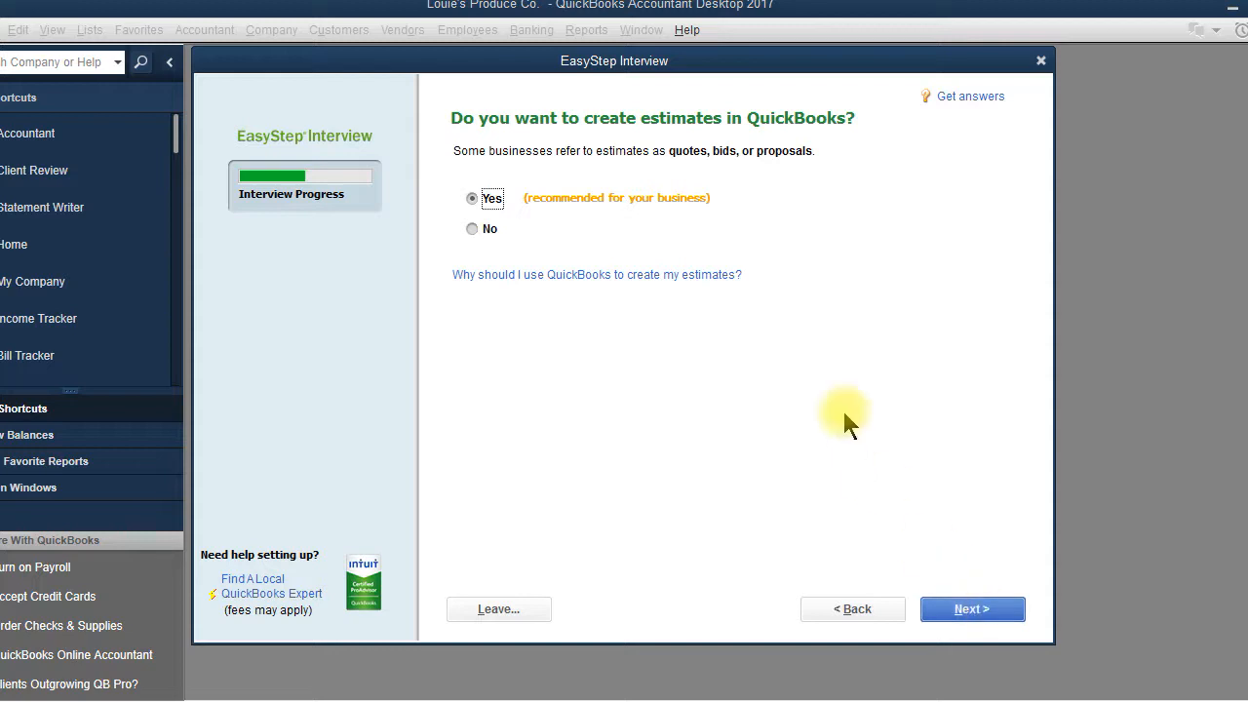
pyautogui.click(969, 610)
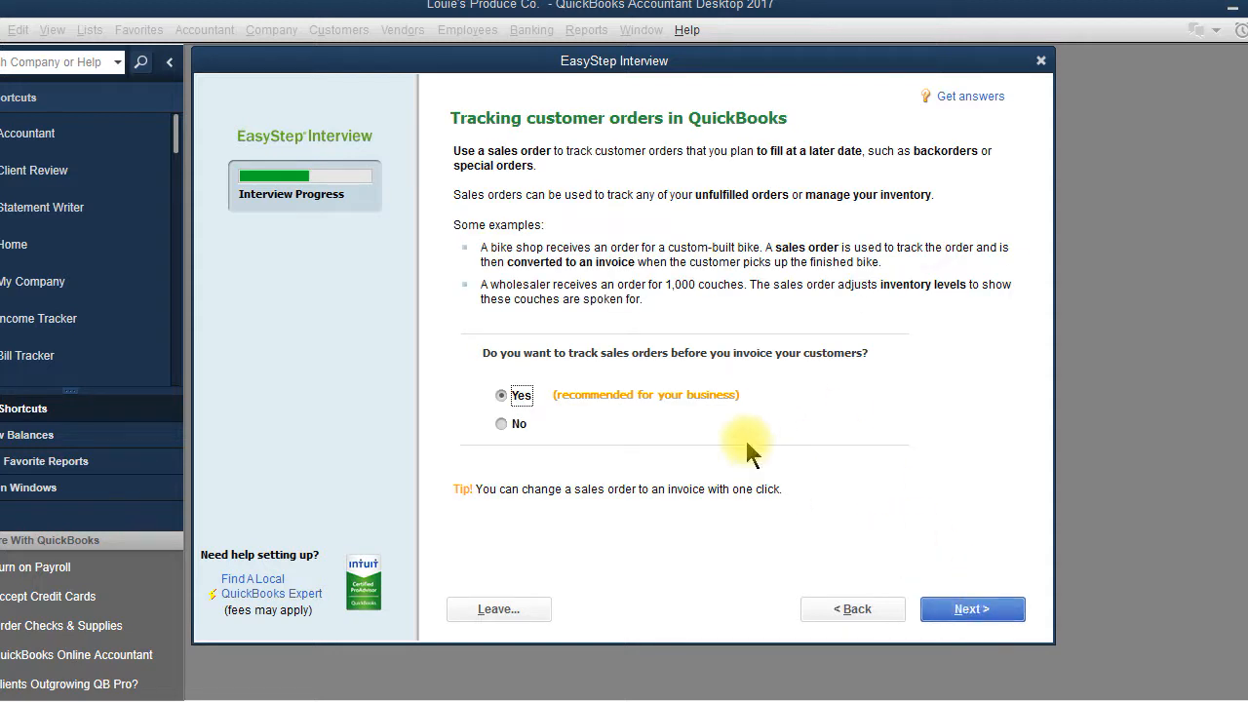
pyautogui.click(994, 613)
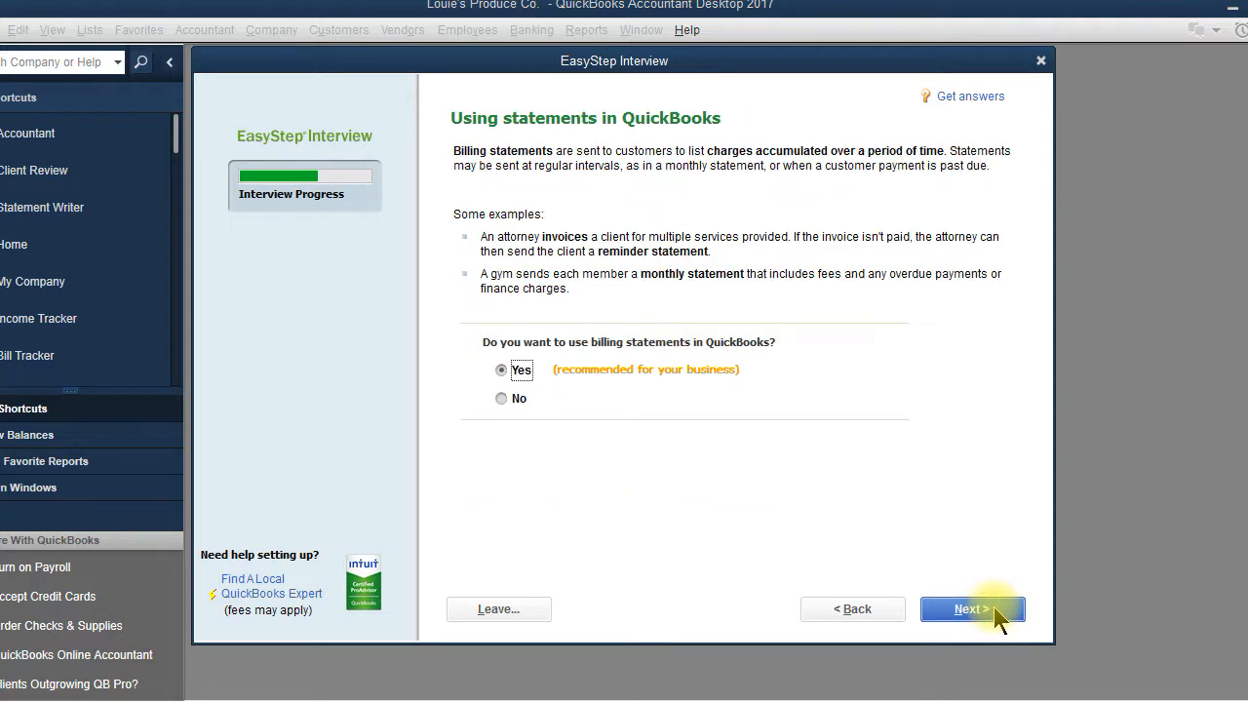
pyautogui.click(997, 615)
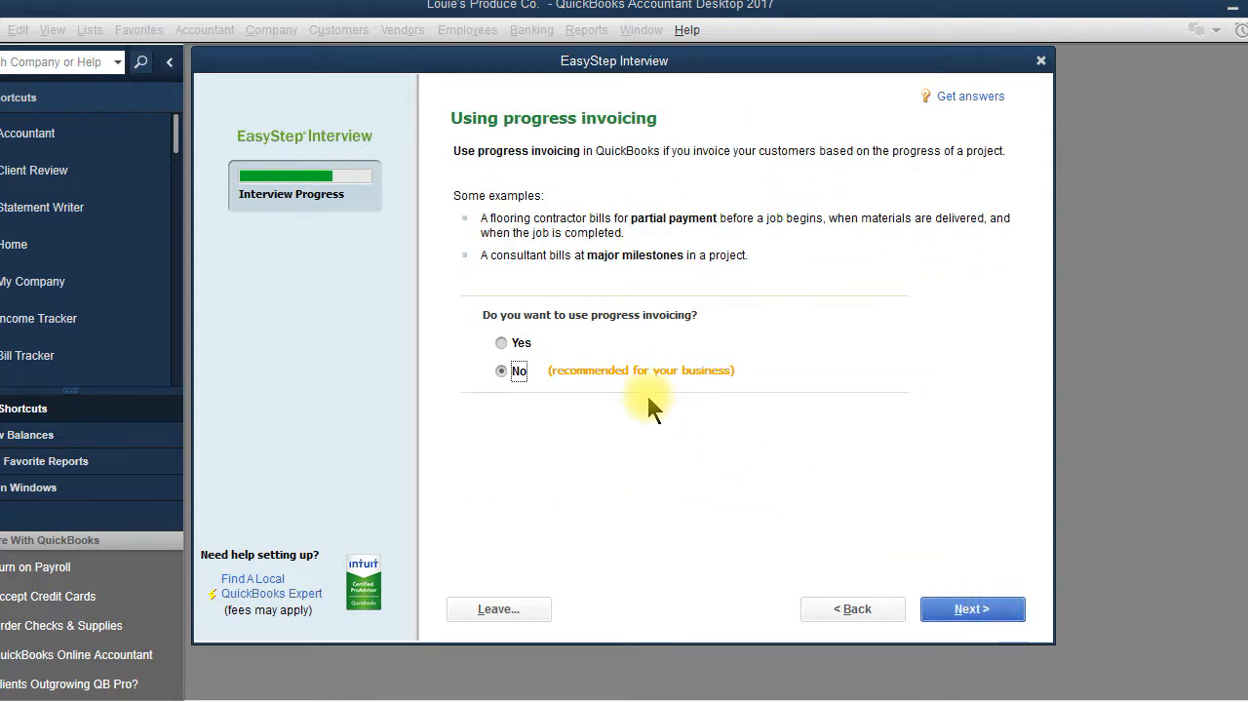
# Step: Turn on progress invoicing, bill tracking, inventory tracking and time tracking
pyautogui.click(513, 342)
pyautogui.click(951, 618)
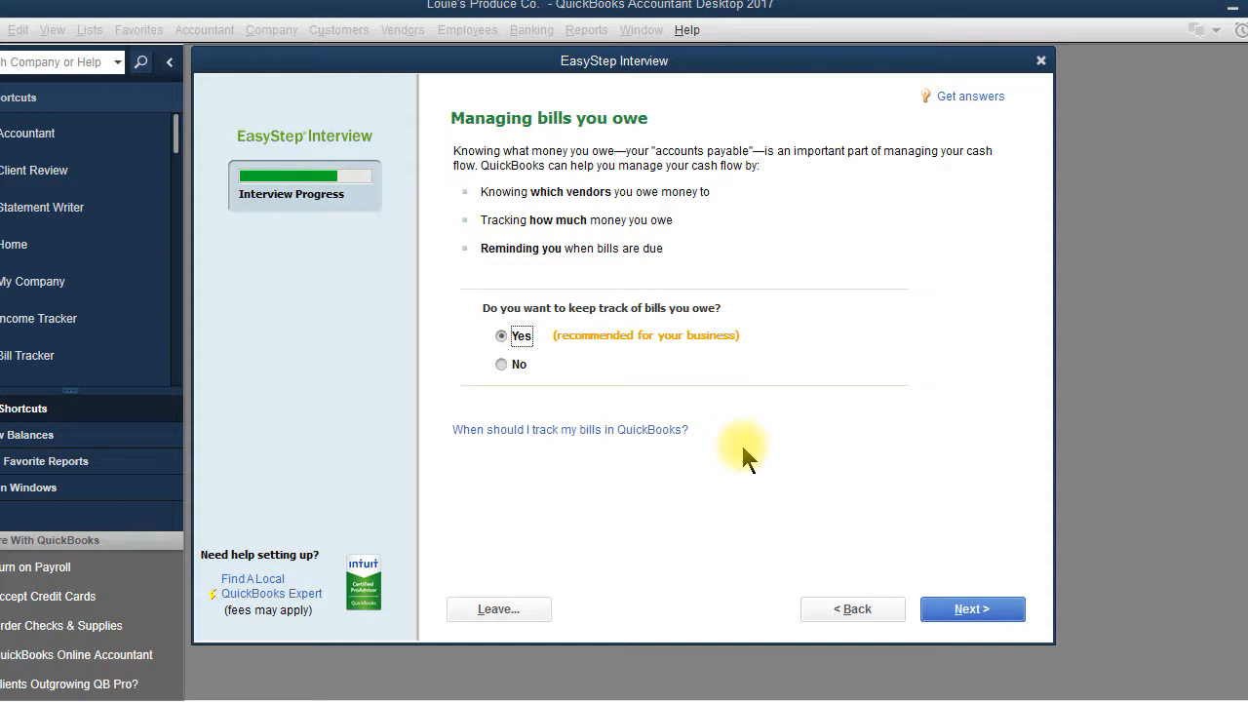
pyautogui.click(971, 613)
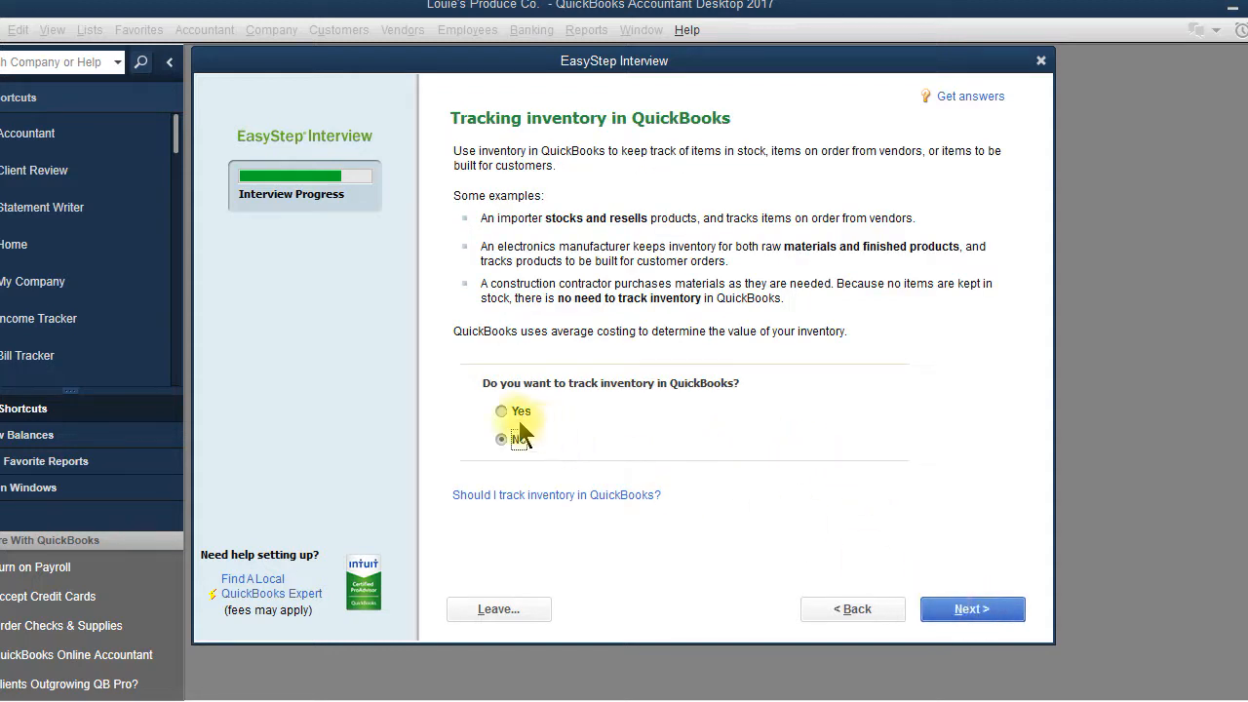
pyautogui.click(517, 412)
pyautogui.click(952, 611)
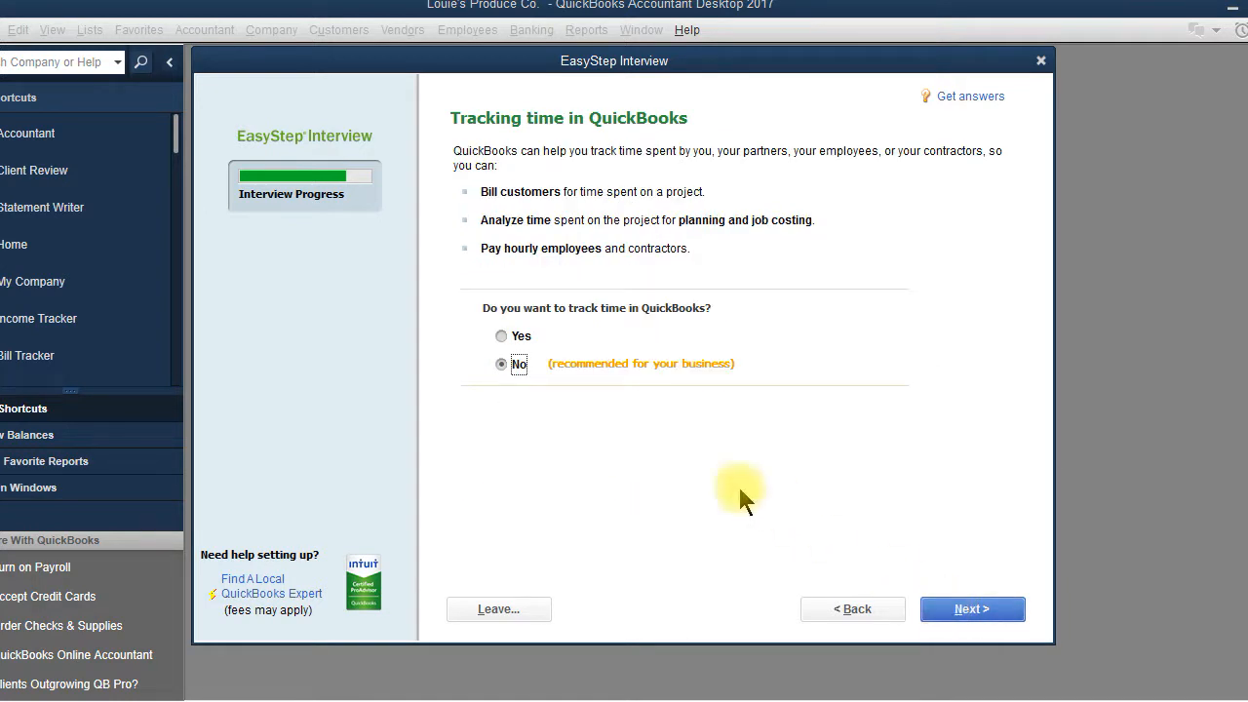
pyautogui.click(501, 335)
pyautogui.click(975, 614)
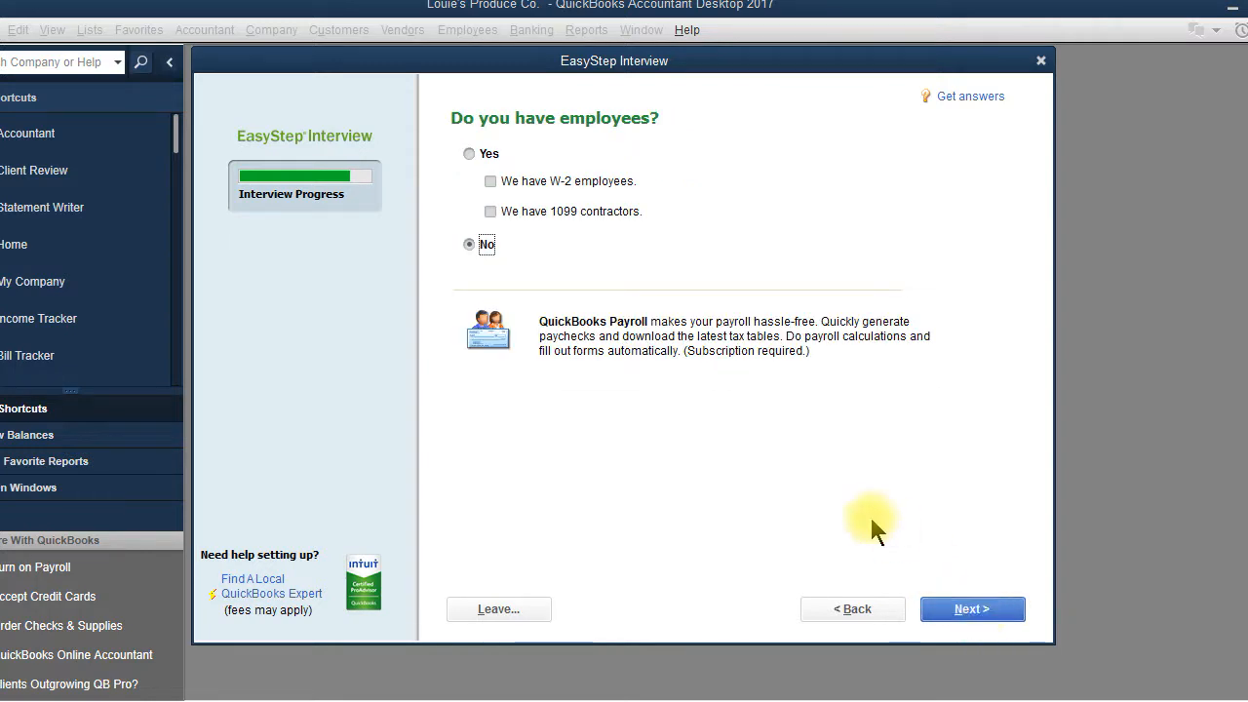
# Step: Indicate the company has employees, checking both W-2 employees and 1099 contractors
pyautogui.click(469, 154)
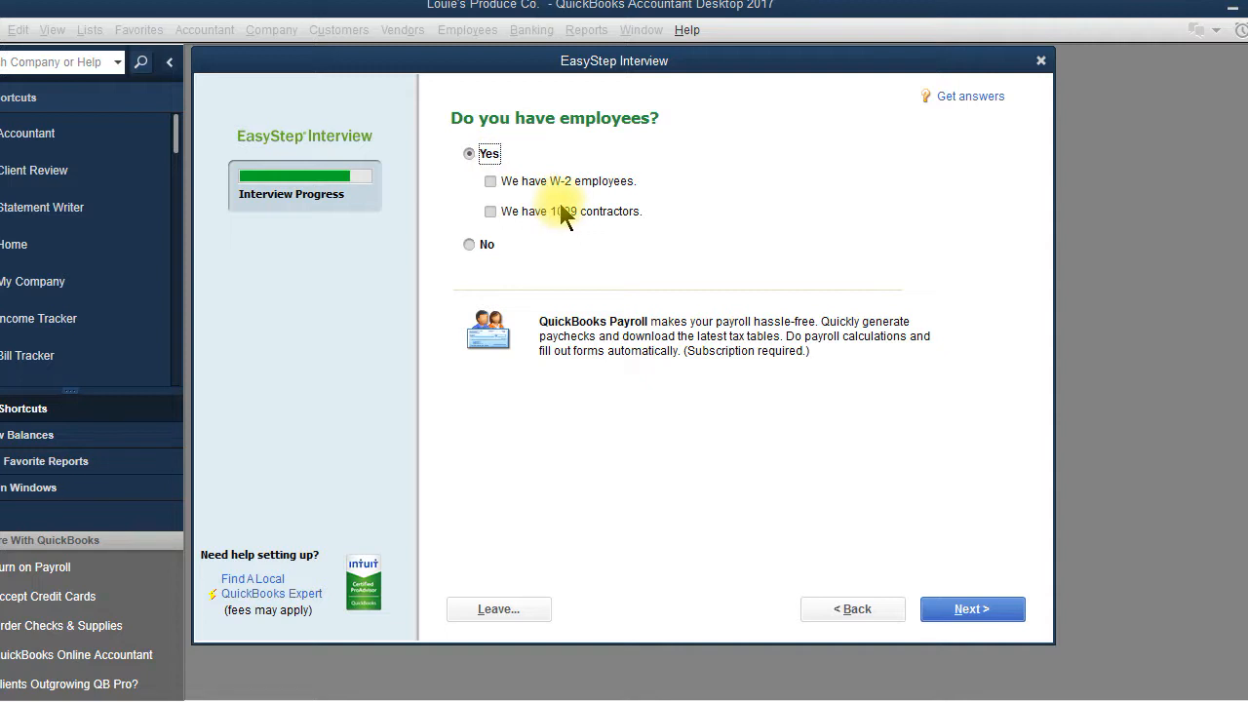
pyautogui.click(490, 183)
pyautogui.click(490, 211)
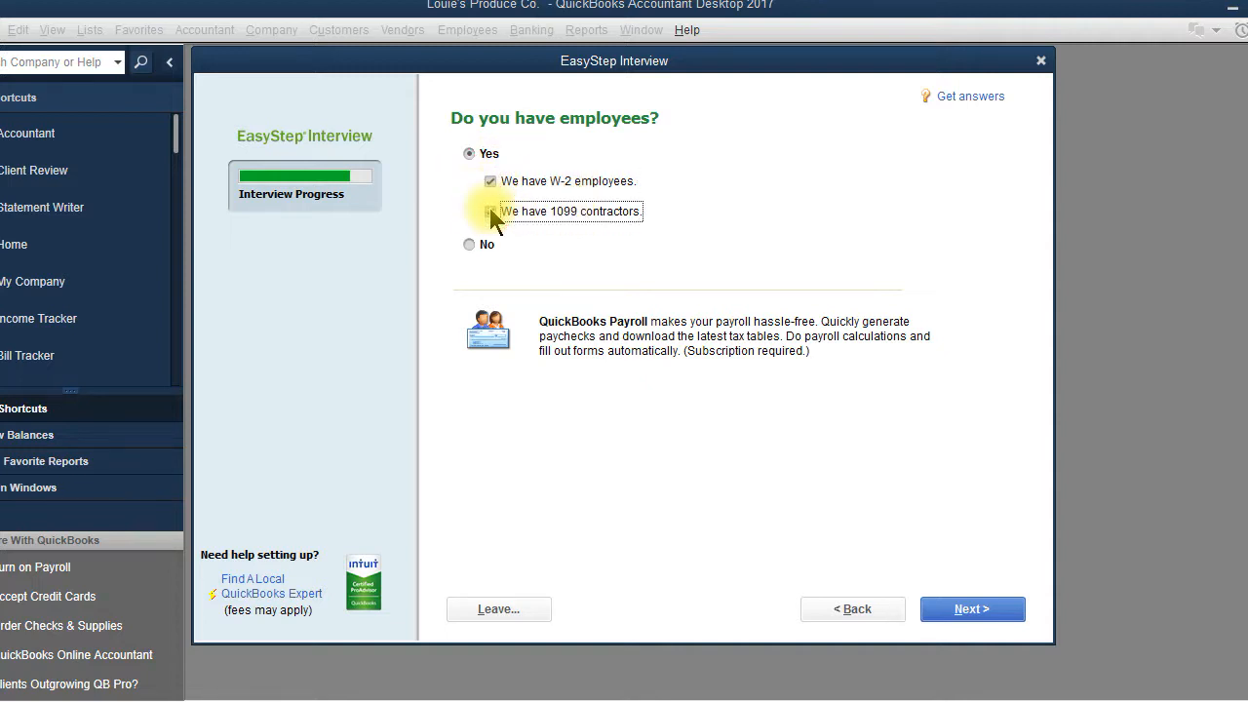
pyautogui.click(992, 614)
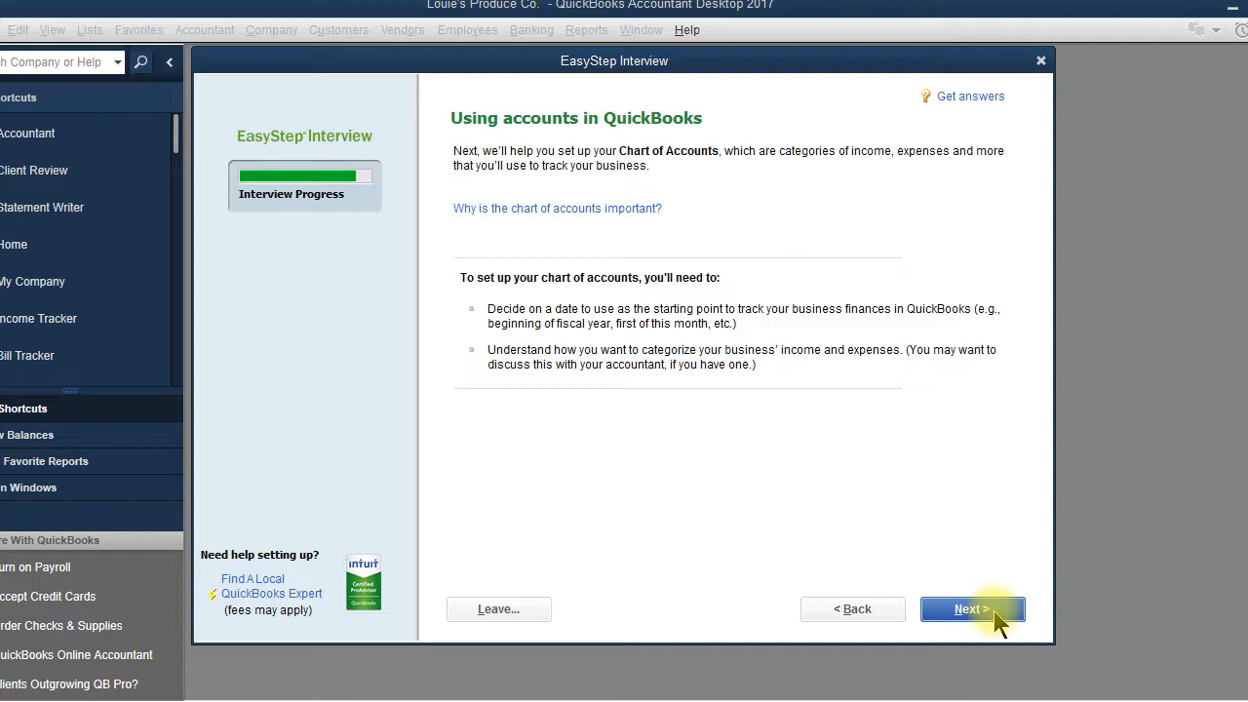
# Step: Set the start date to 01/01/2017, the fiscal year beginning, after trying custom date 05/01/2017
pyautogui.click(996, 612)
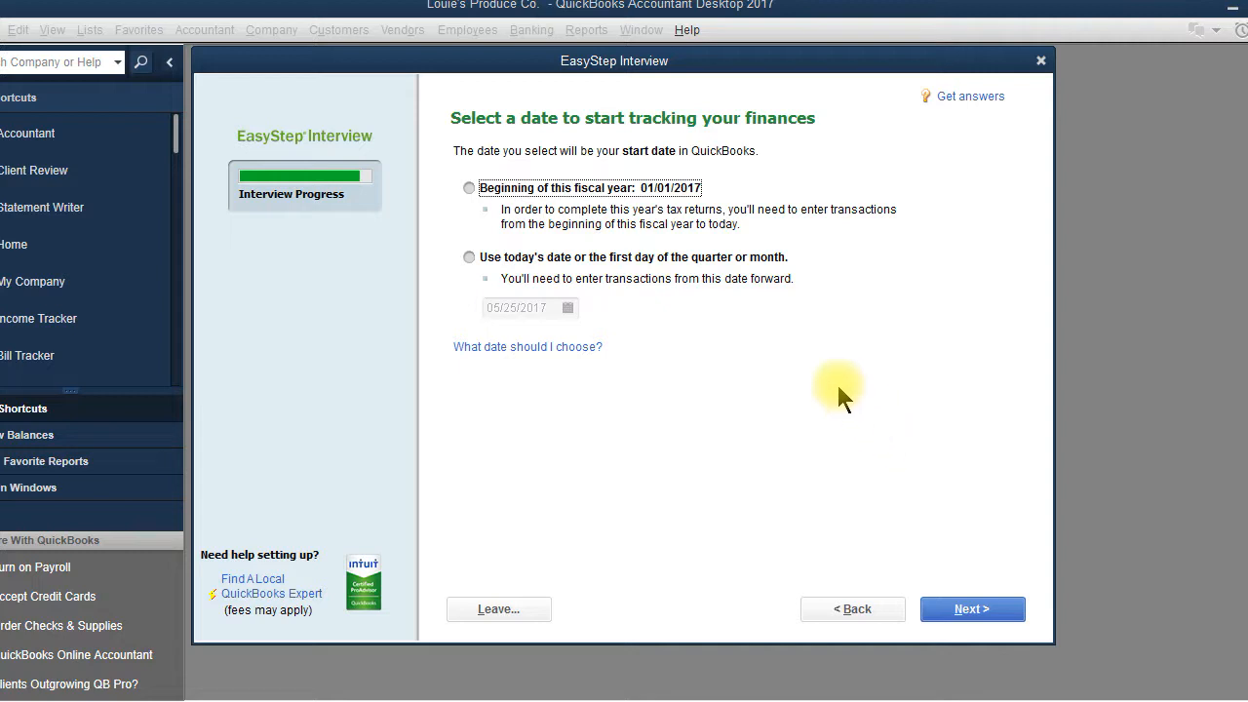
pyautogui.click(468, 188)
pyautogui.click(469, 257)
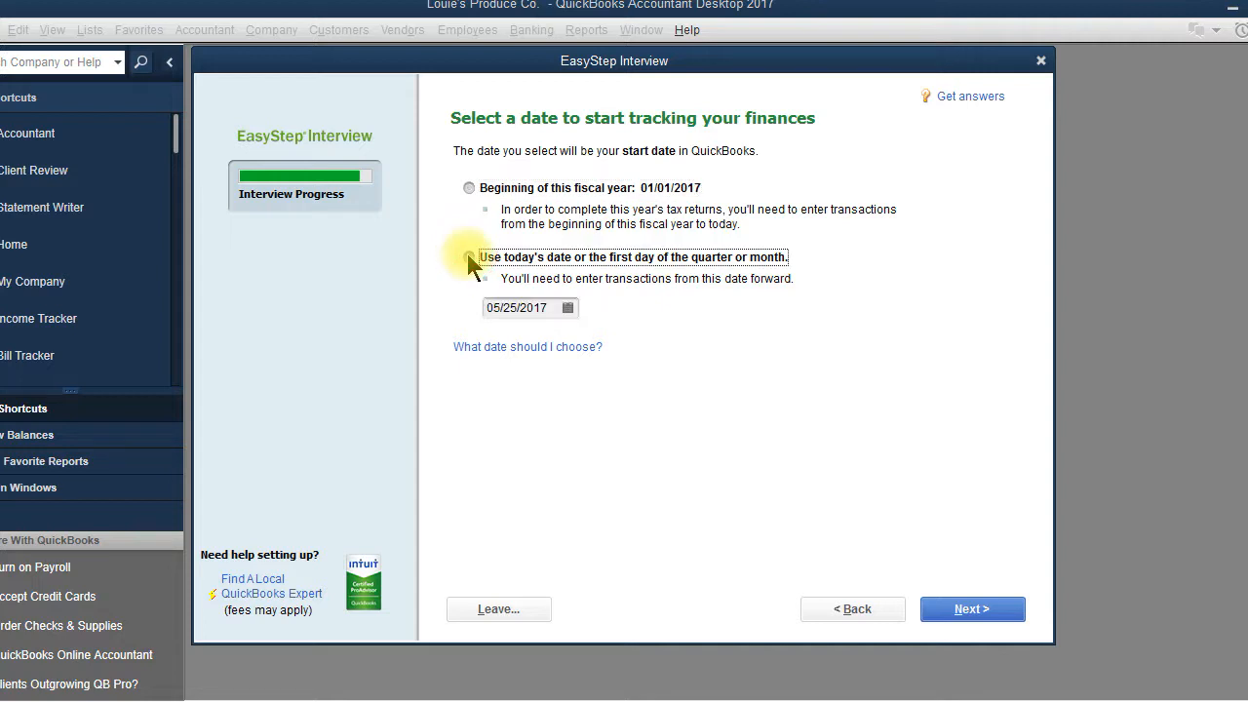
pyautogui.click(568, 308)
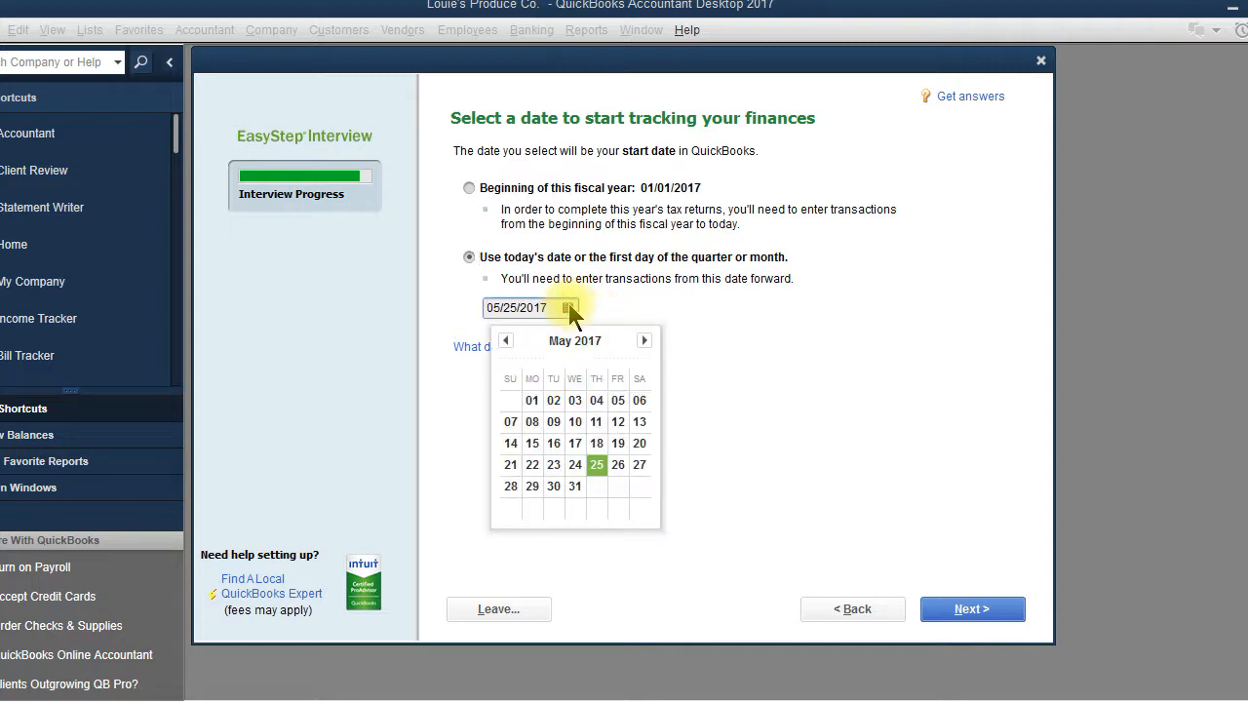
pyautogui.click(528, 401)
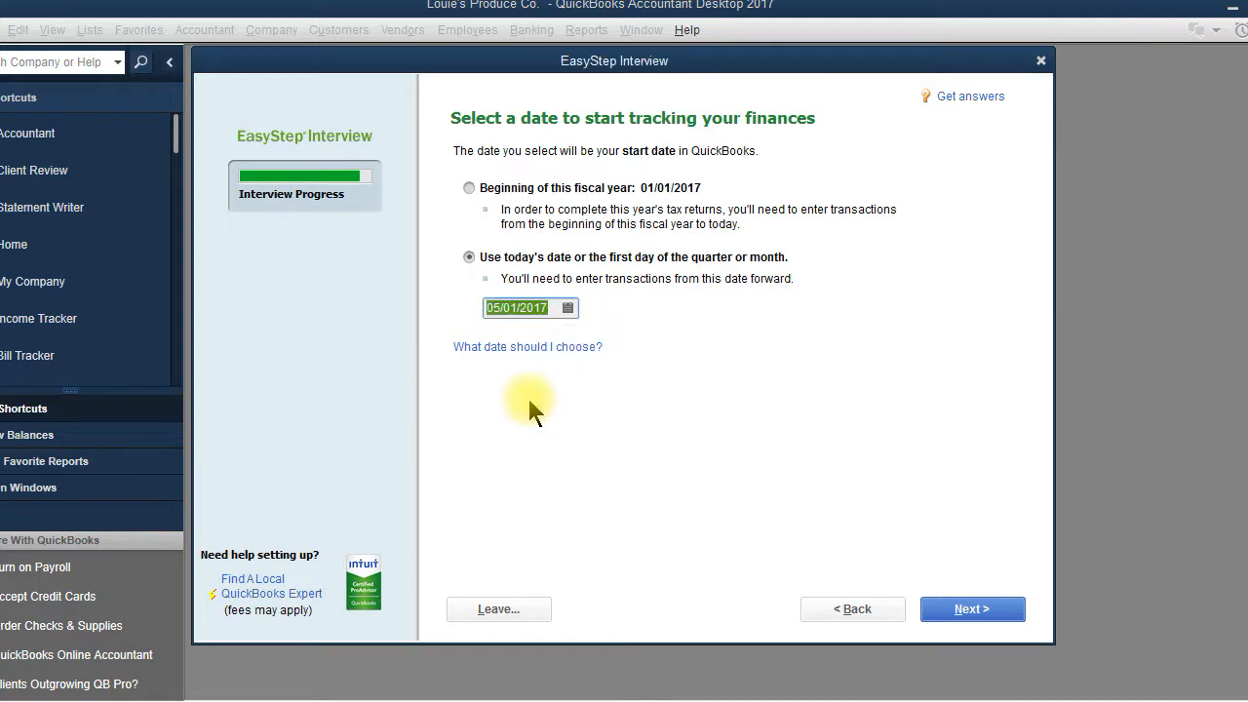
pyautogui.click(471, 188)
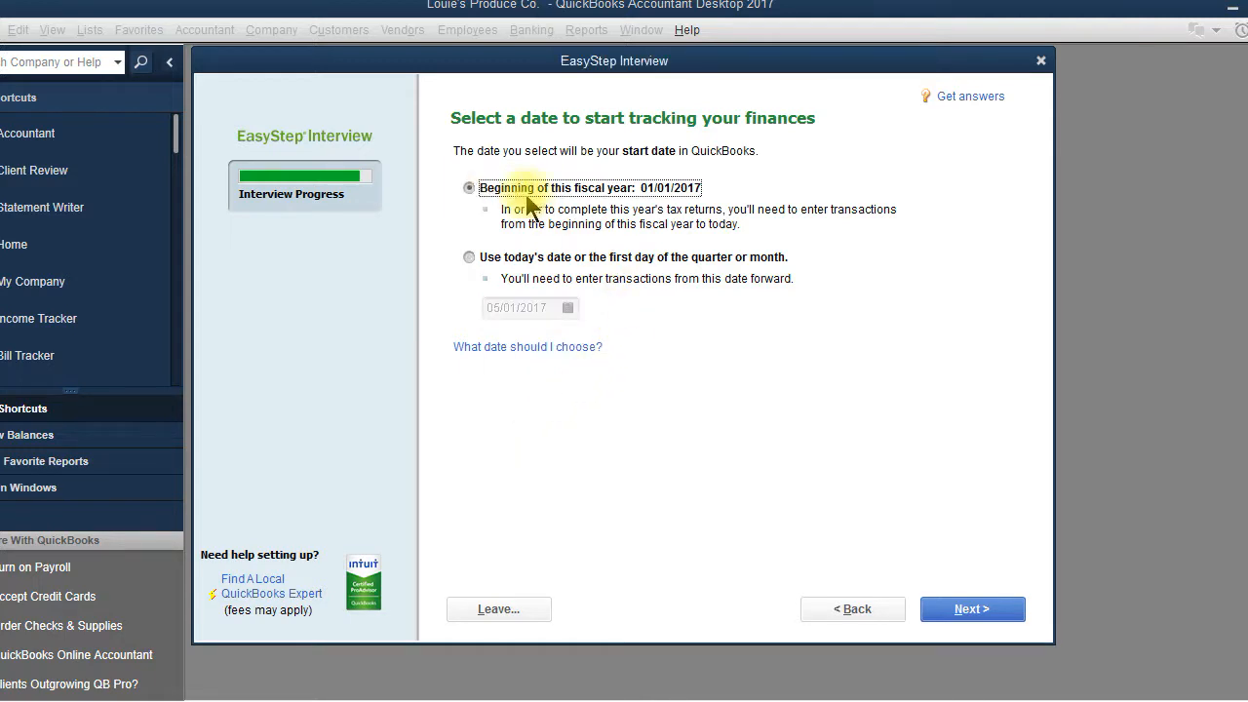
pyautogui.click(975, 612)
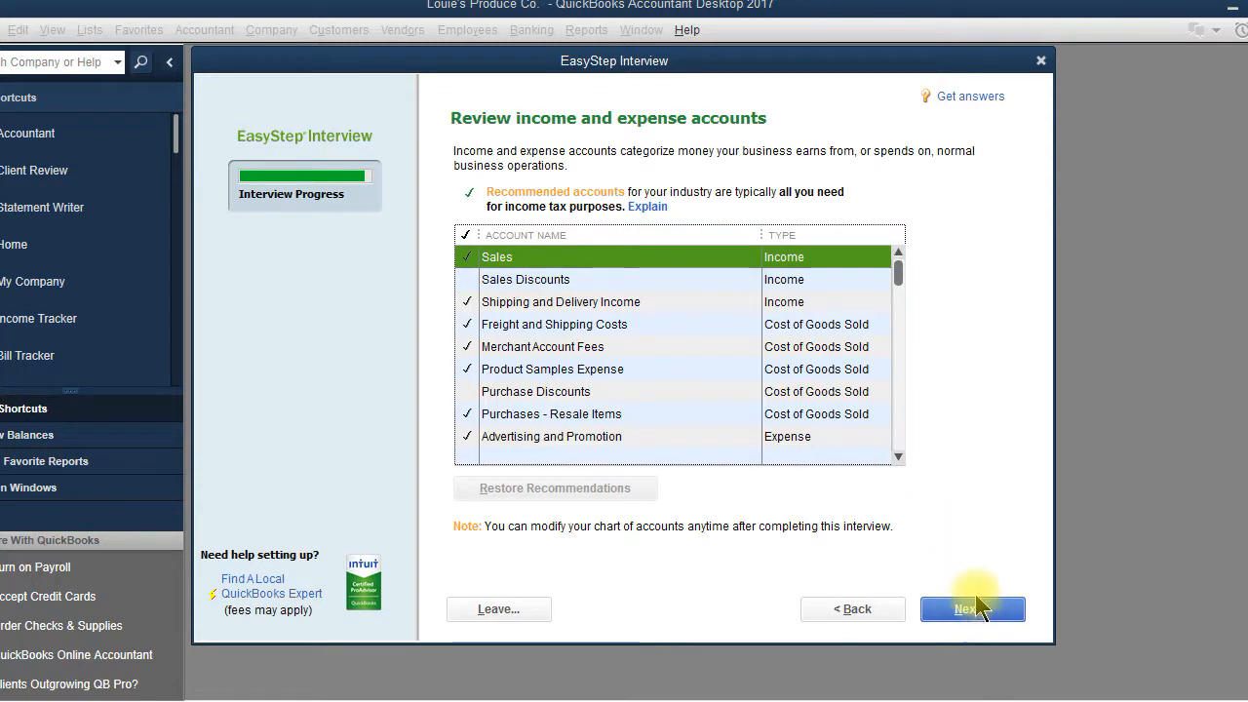
# Step: Add the Sales Discounts and Purchase Discounts accounts to the suggested list
pyautogui.click(898, 455)
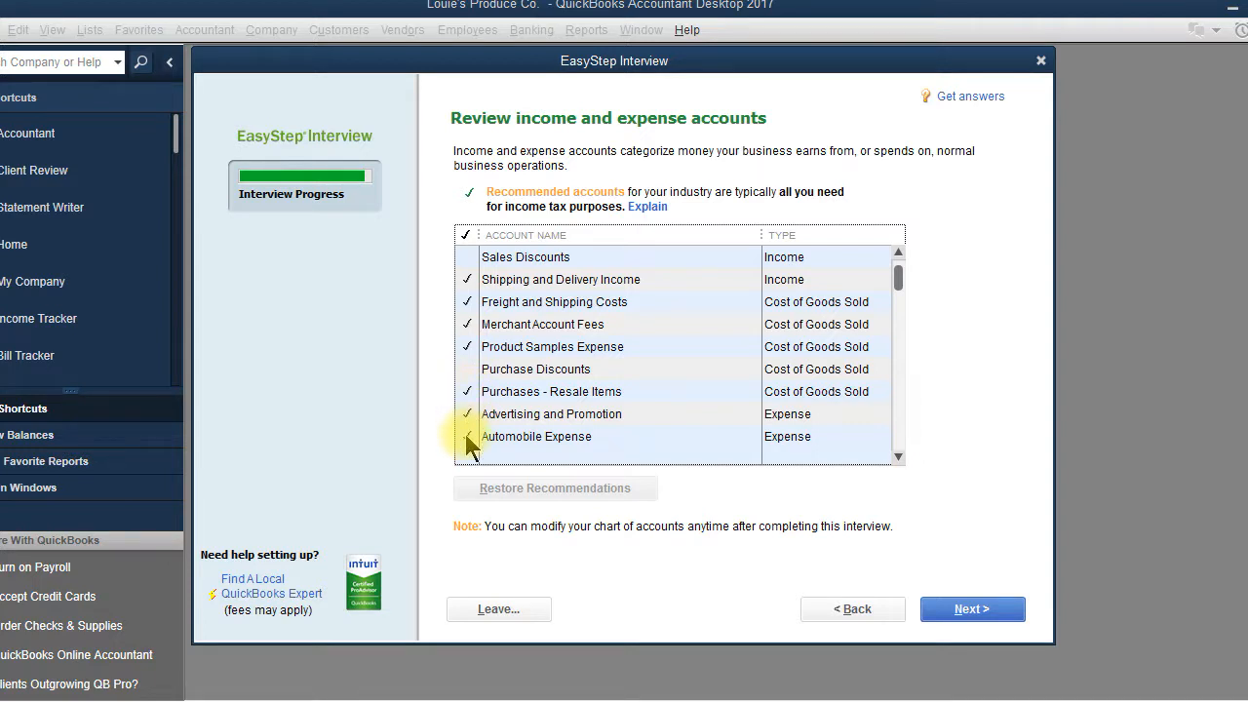
pyautogui.click(898, 251)
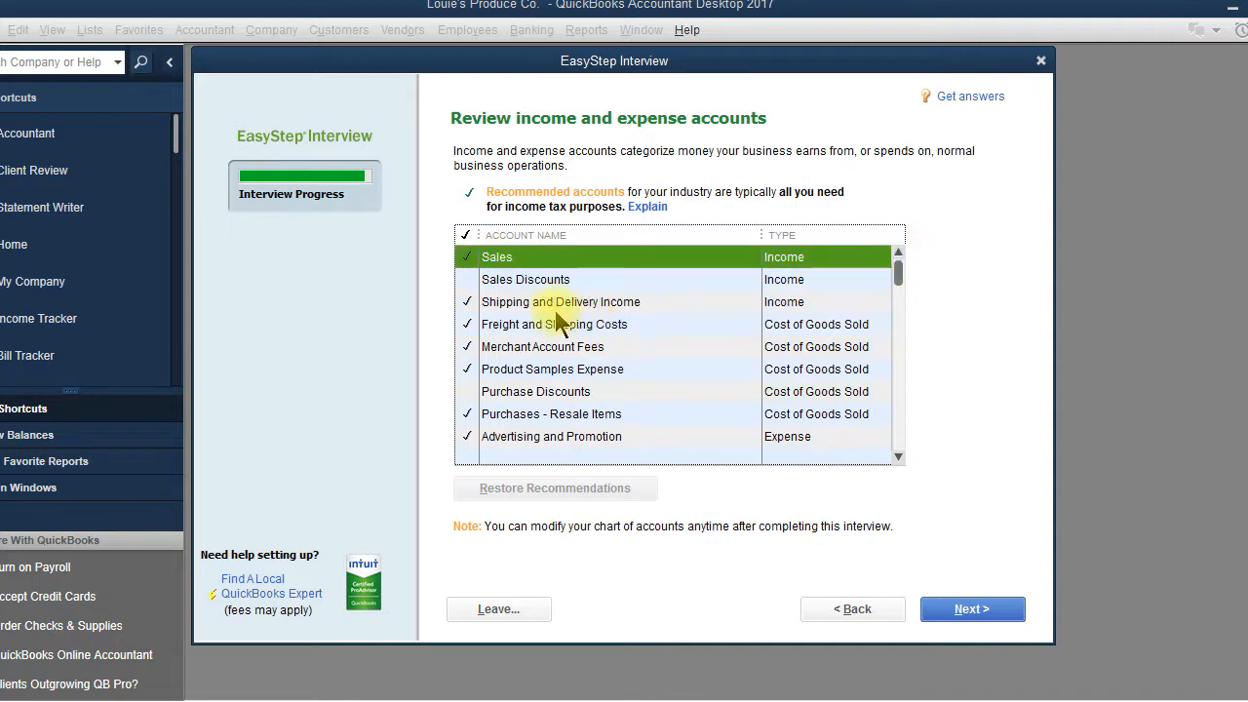
pyautogui.click(467, 280)
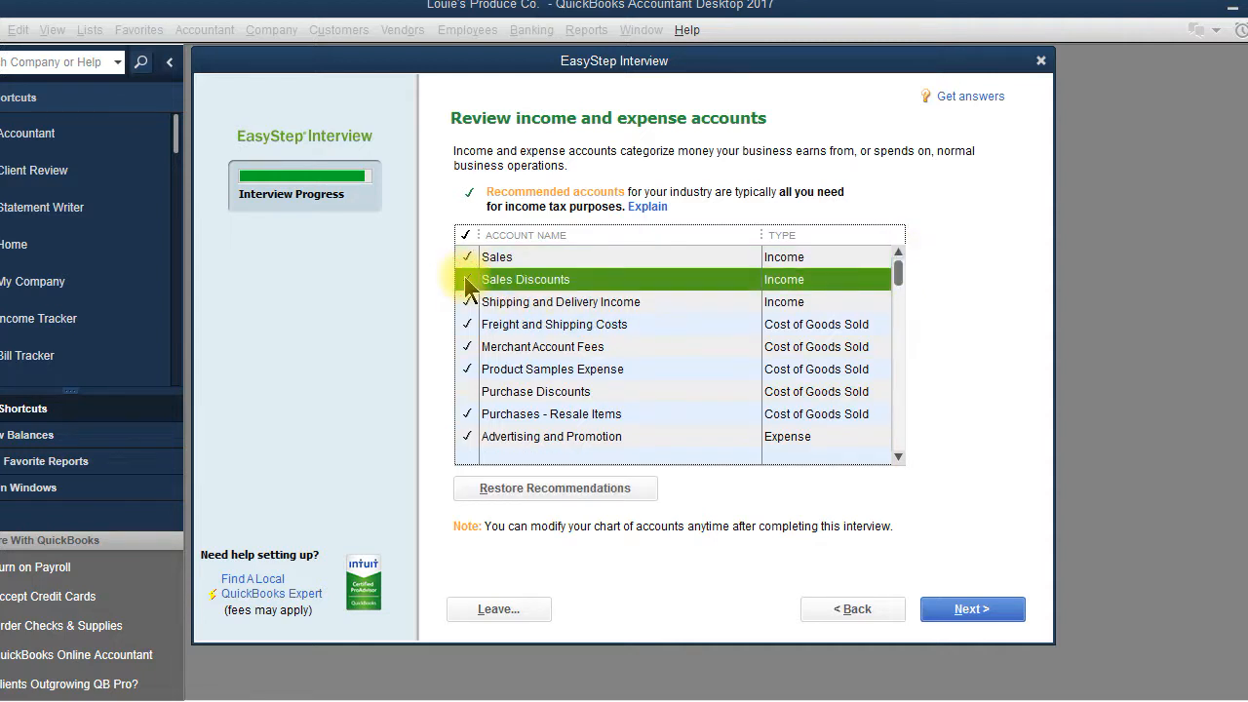
pyautogui.click(467, 392)
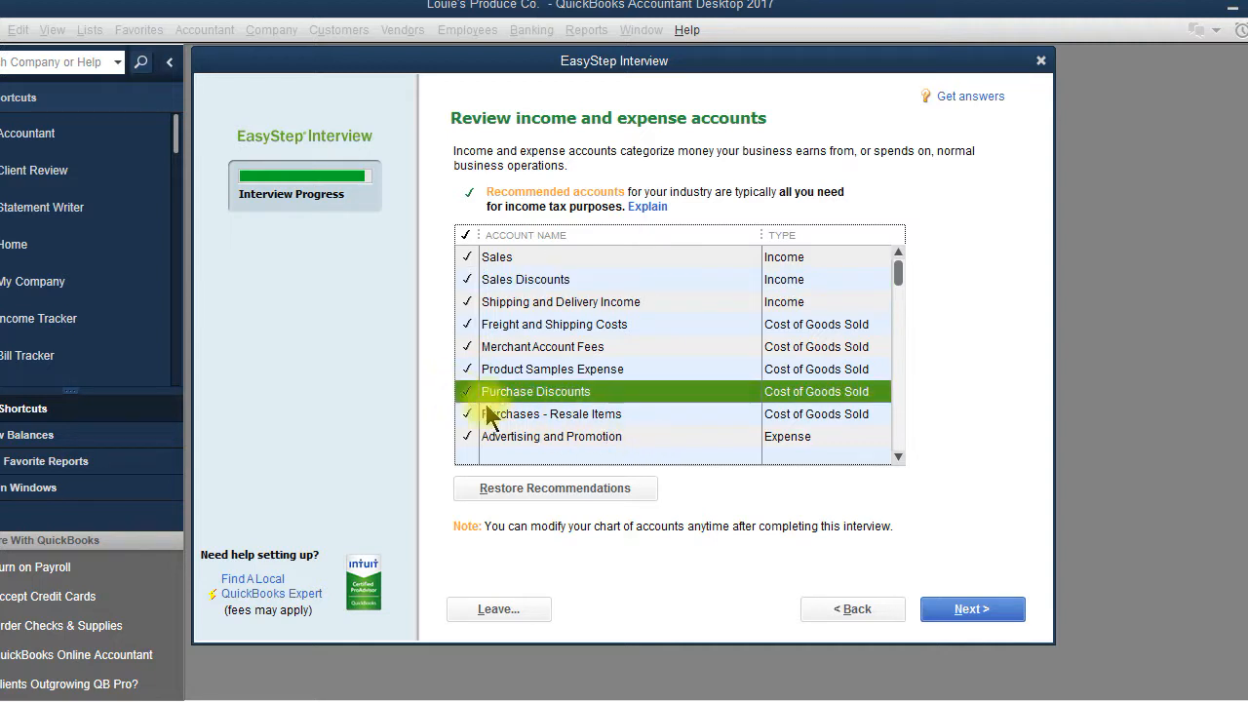
# Step: Uncheck Bank Service Charges; check Business Licenses and Permits, Charitable Contributions and Continuing Education
pyautogui.click(897, 456)
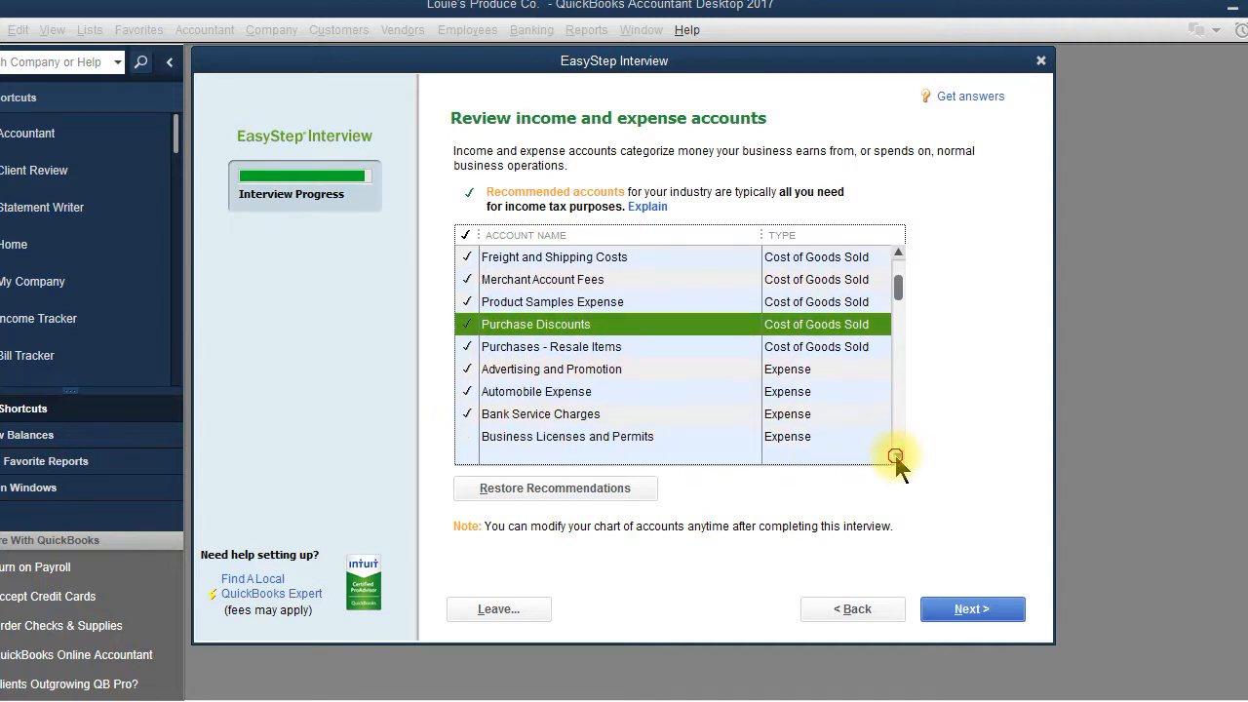
pyautogui.click(897, 457)
pyautogui.click(897, 457)
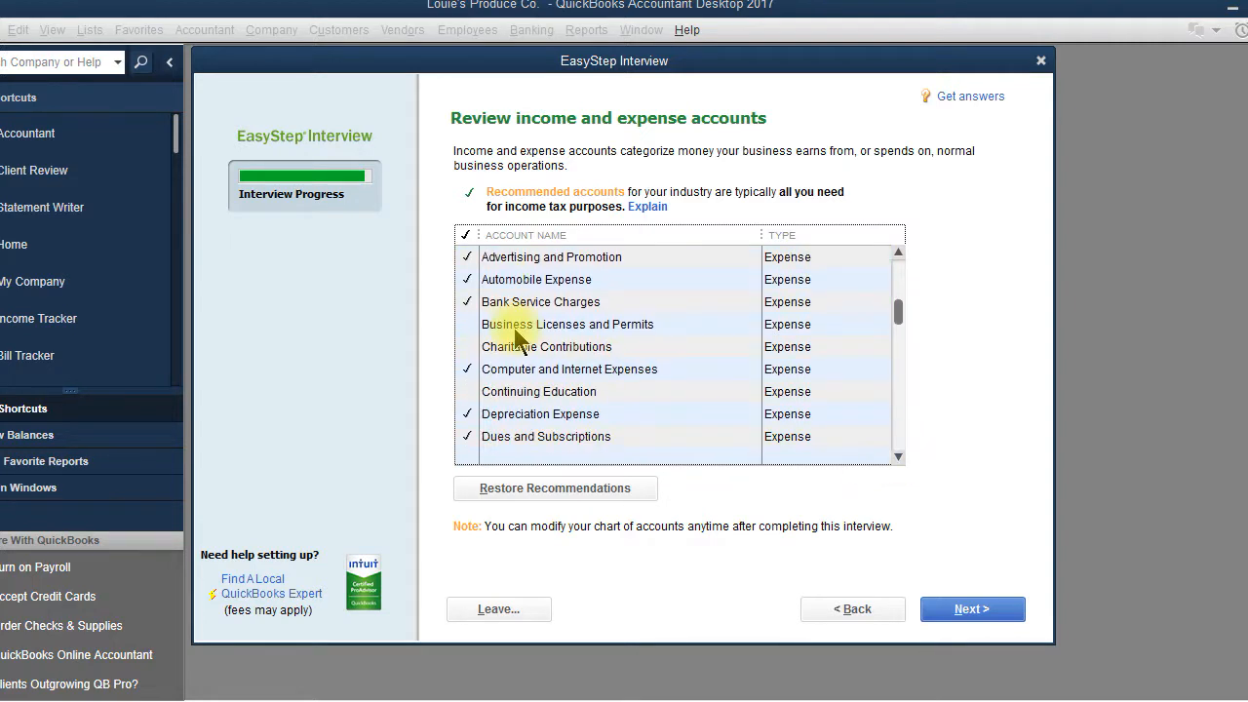
pyautogui.click(468, 303)
pyautogui.click(469, 325)
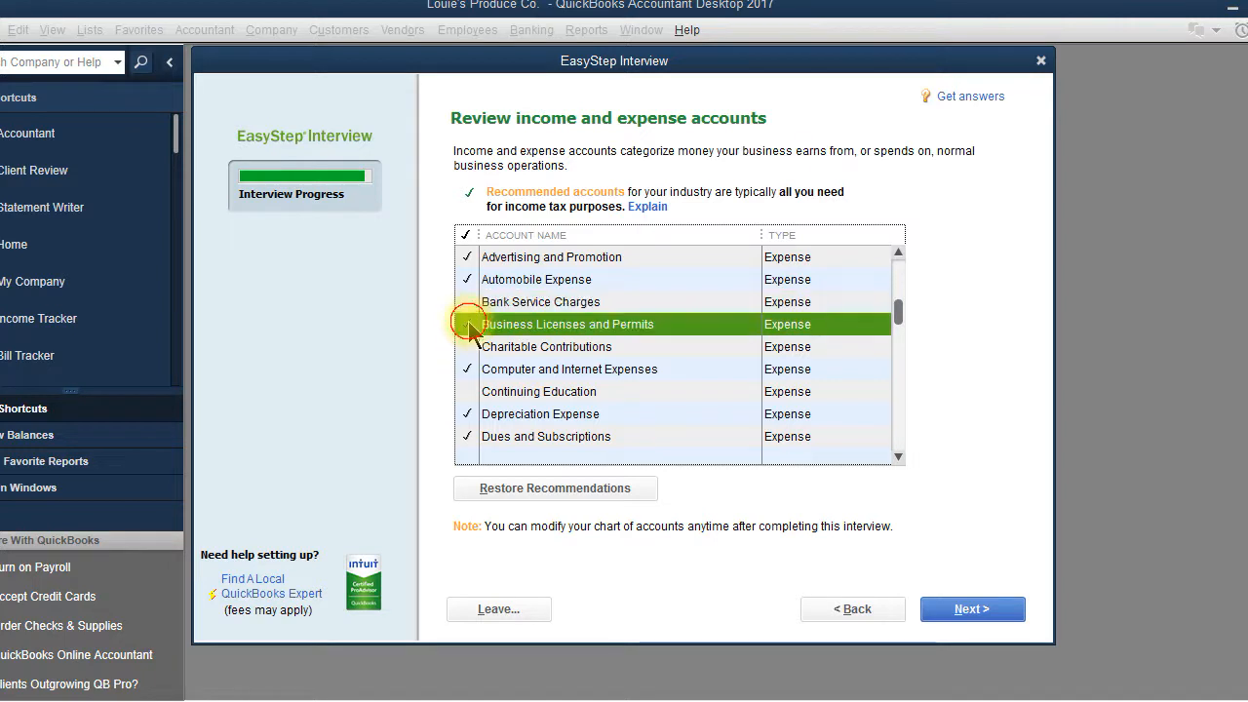
pyautogui.click(469, 350)
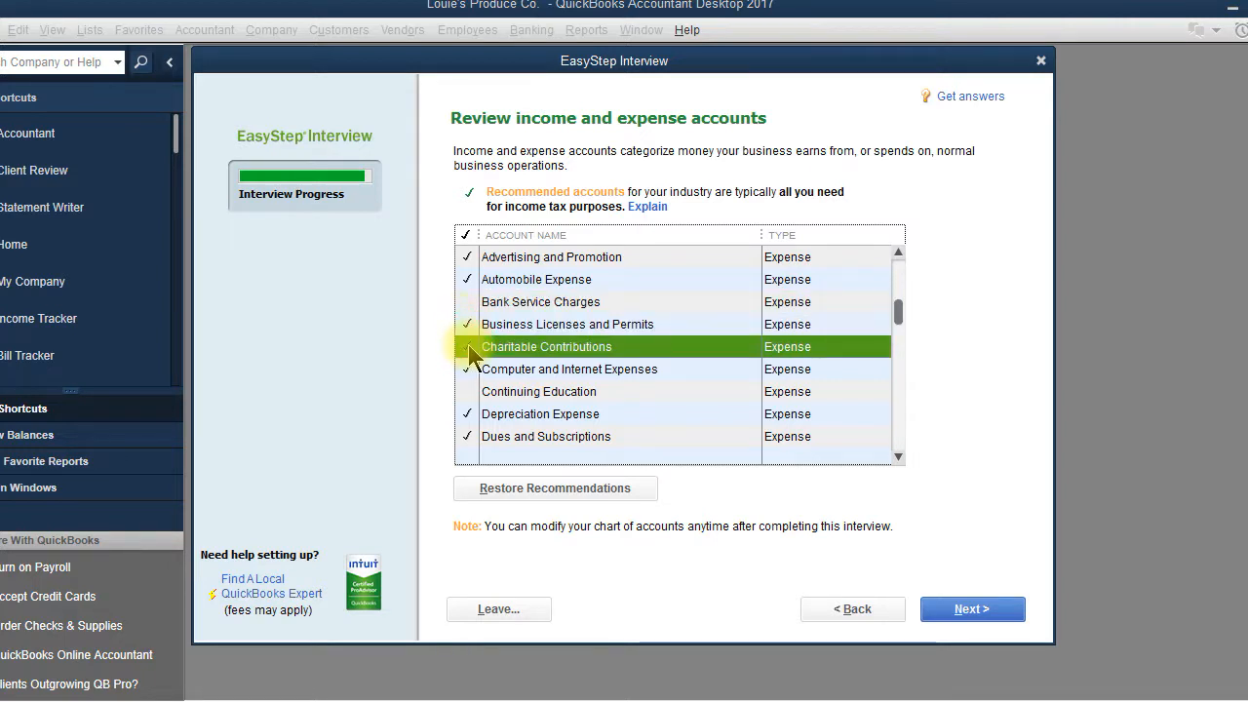
pyautogui.click(470, 394)
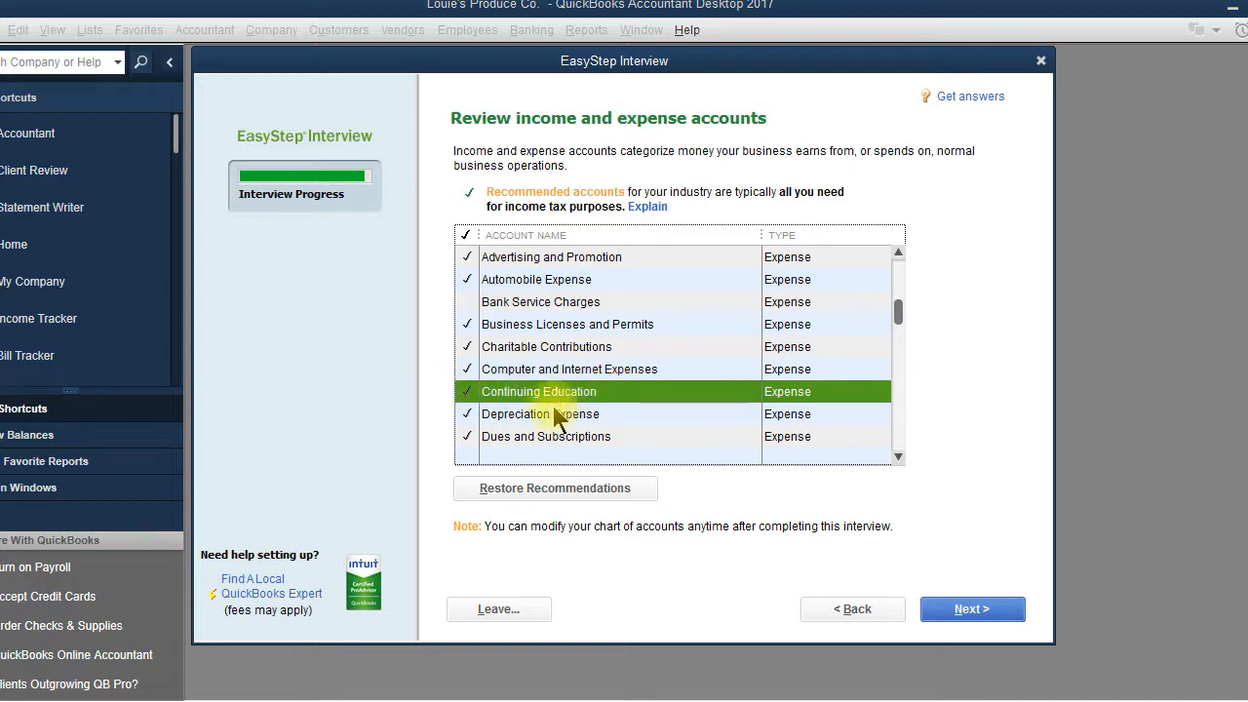
# Step: Drop Business Licenses and Permits and Computer and Internet Expenses, keep Charitable Contributions, and finish
pyautogui.click(468, 303)
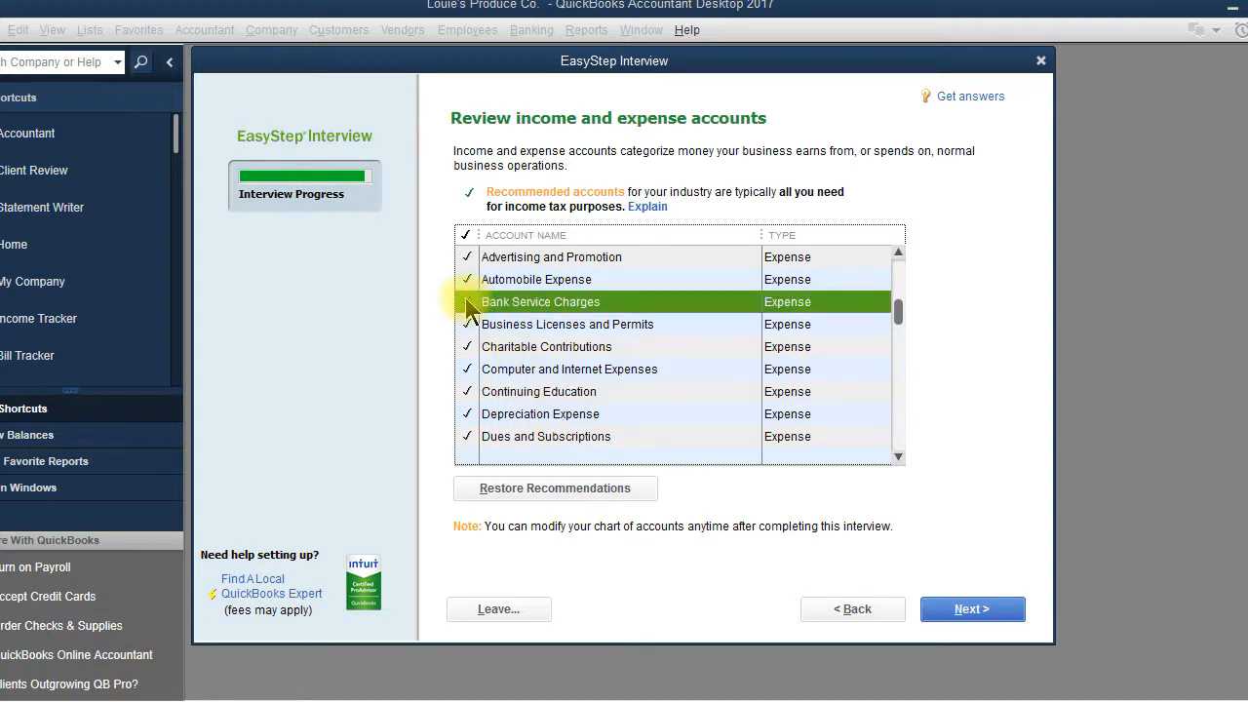
pyautogui.click(468, 309)
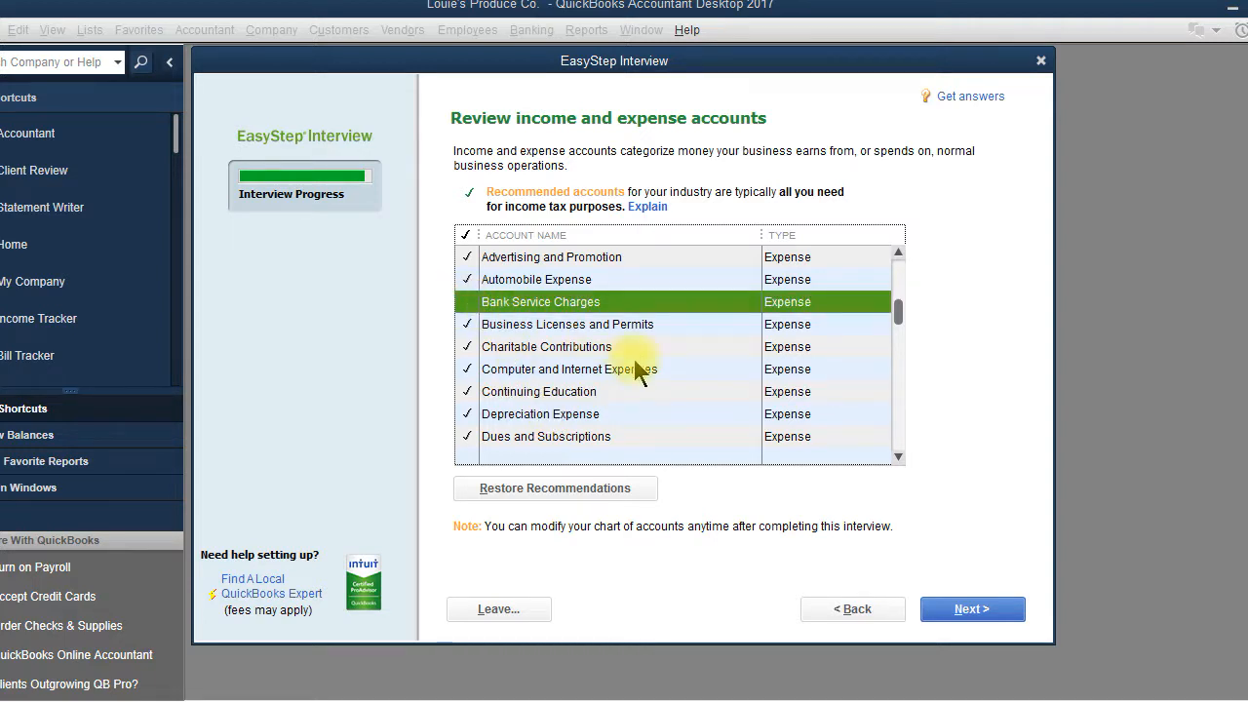
pyautogui.click(467, 324)
pyautogui.click(467, 323)
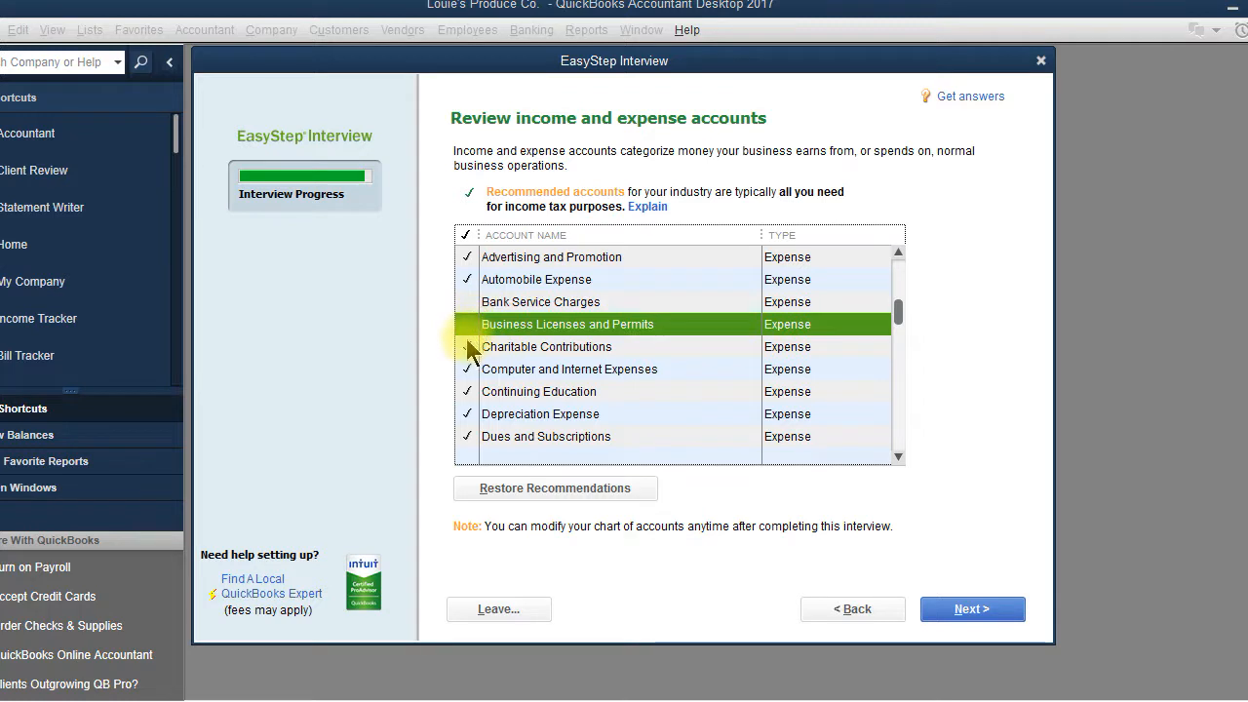
pyautogui.click(467, 347)
pyautogui.click(467, 369)
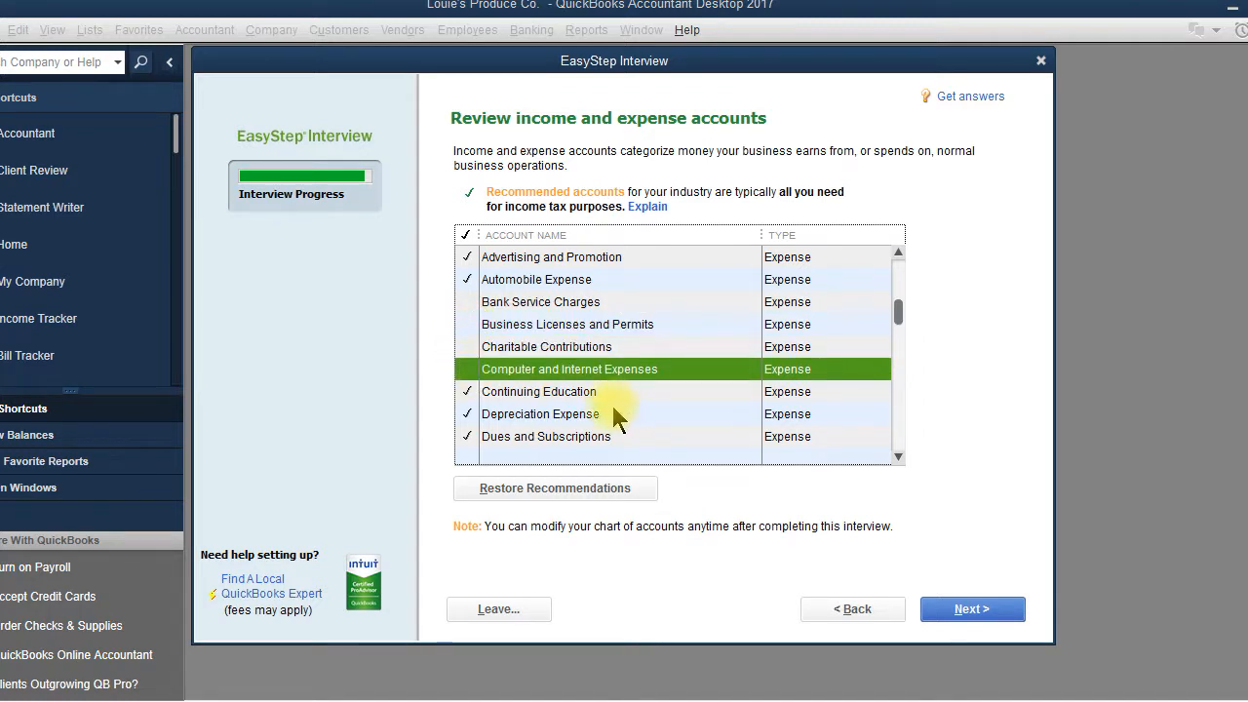
pyautogui.click(467, 347)
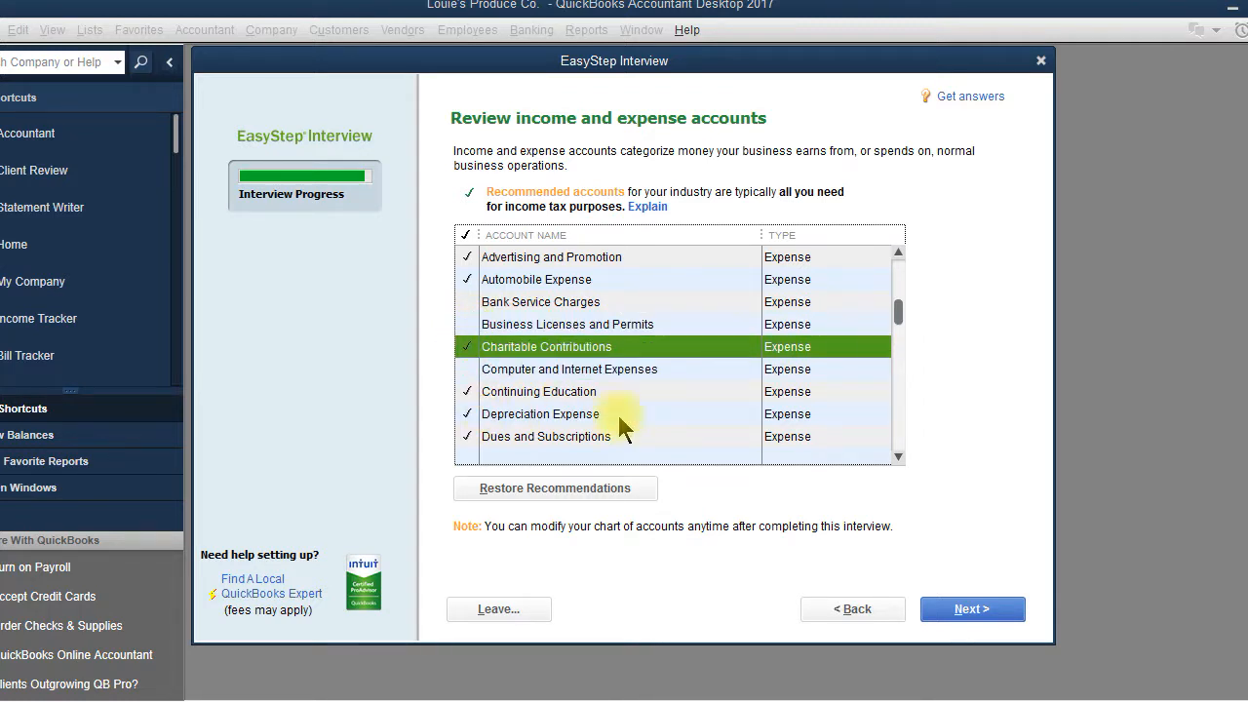
pyautogui.click(988, 611)
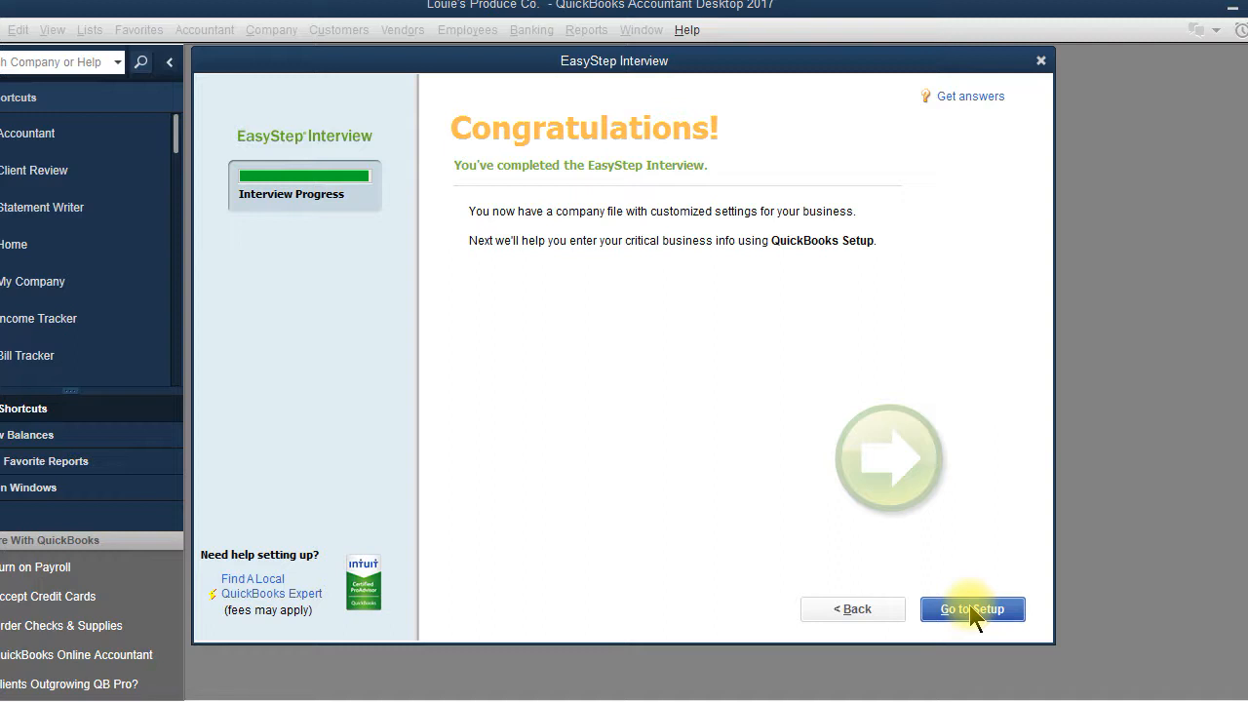
# Step: Go from the Congratulations page to QuickBooks Desktop Setup
pyautogui.click(971, 608)
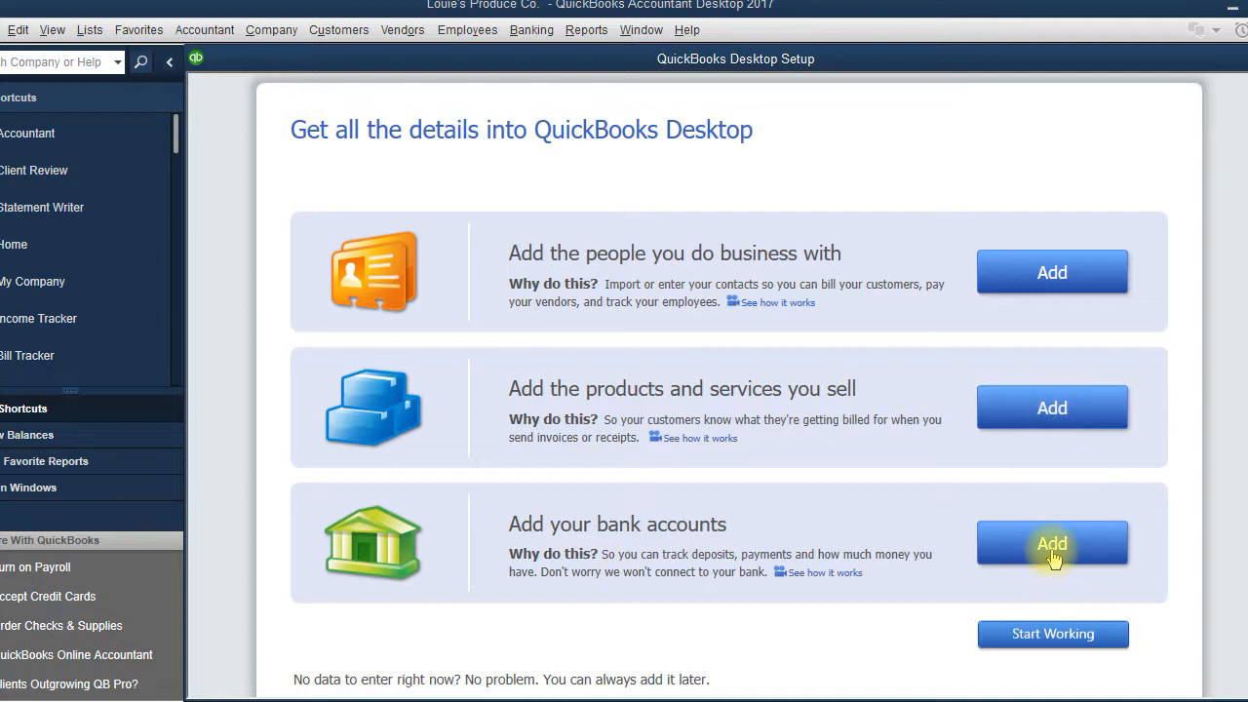
# Step: Choose Start Working to skip adding details, then close the New Feature Tour window
pyautogui.click(1052, 635)
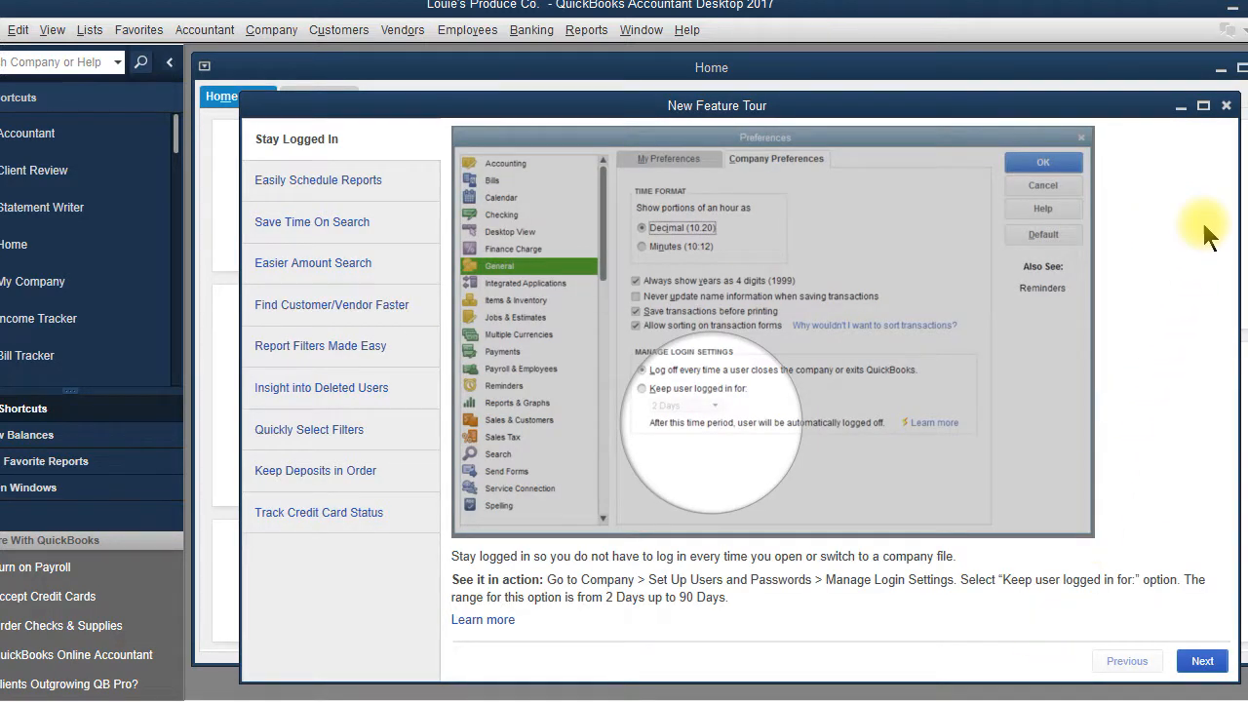
pyautogui.click(1226, 106)
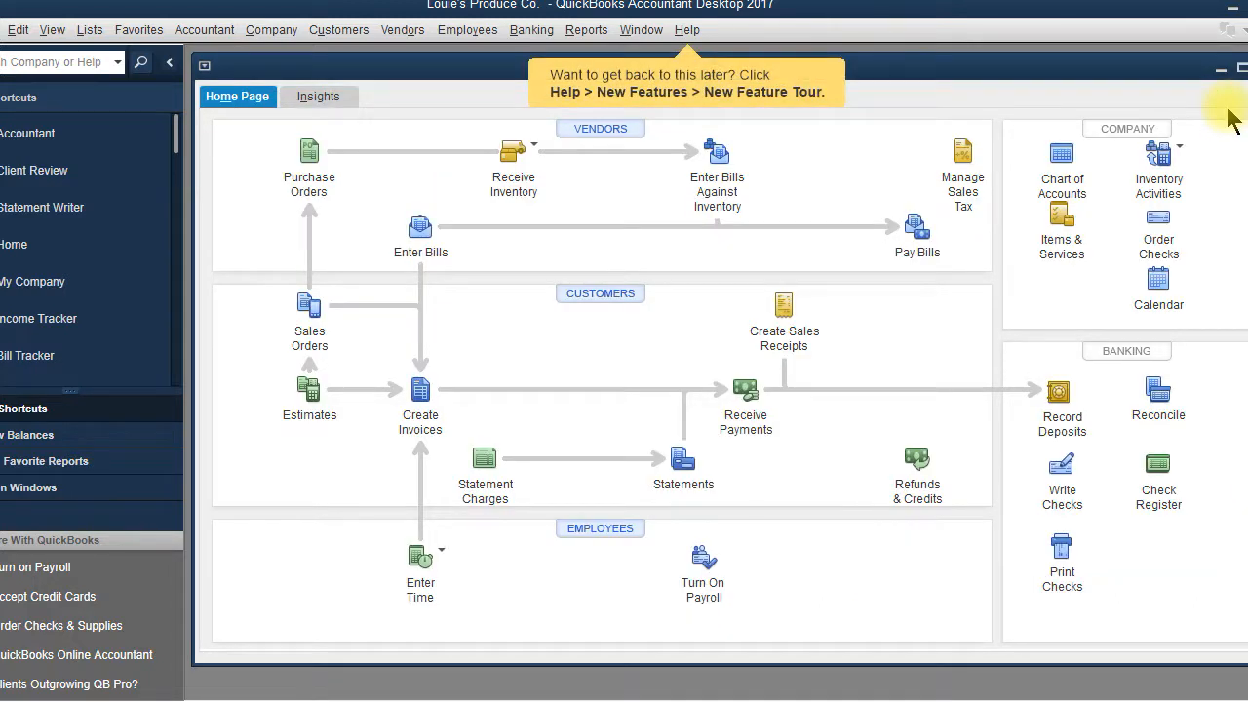